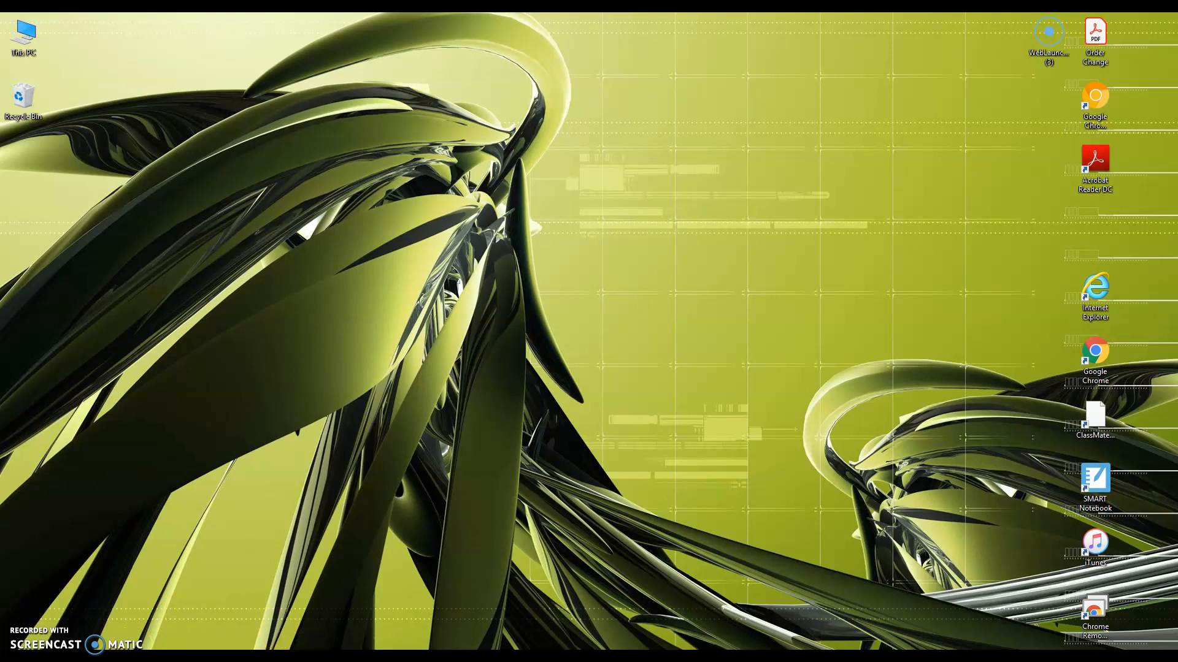
Step: Bring the 'Classes - Google Chrome' window to the front from the taskbar
mouse_move(314, 658)
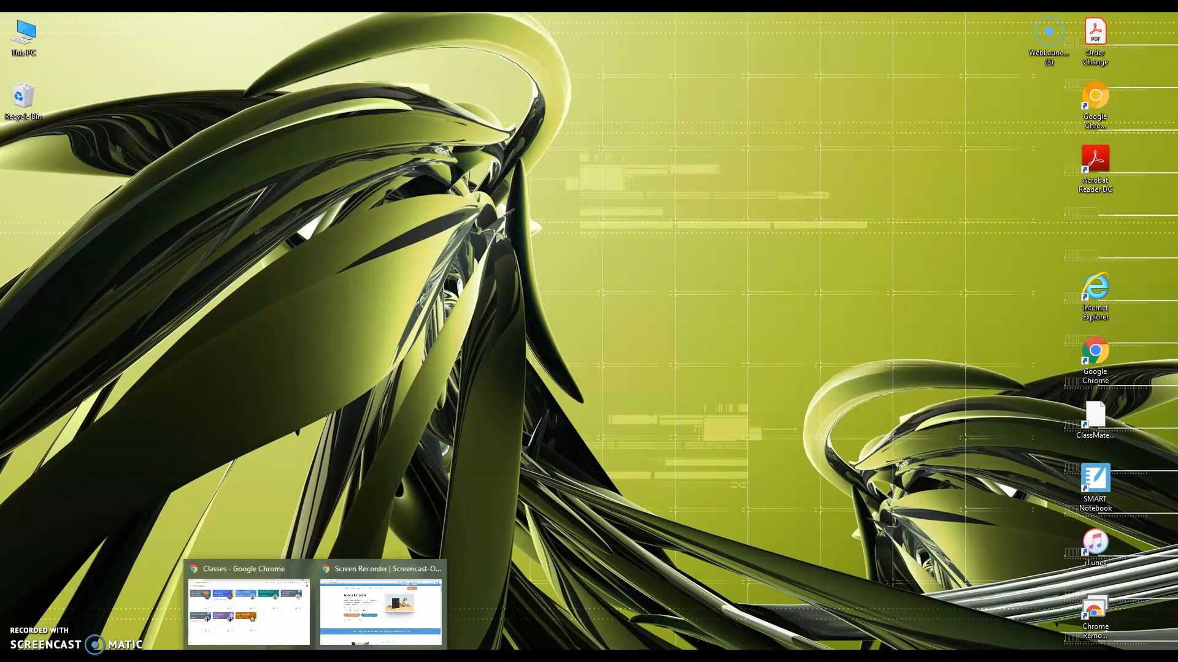
click(309, 636)
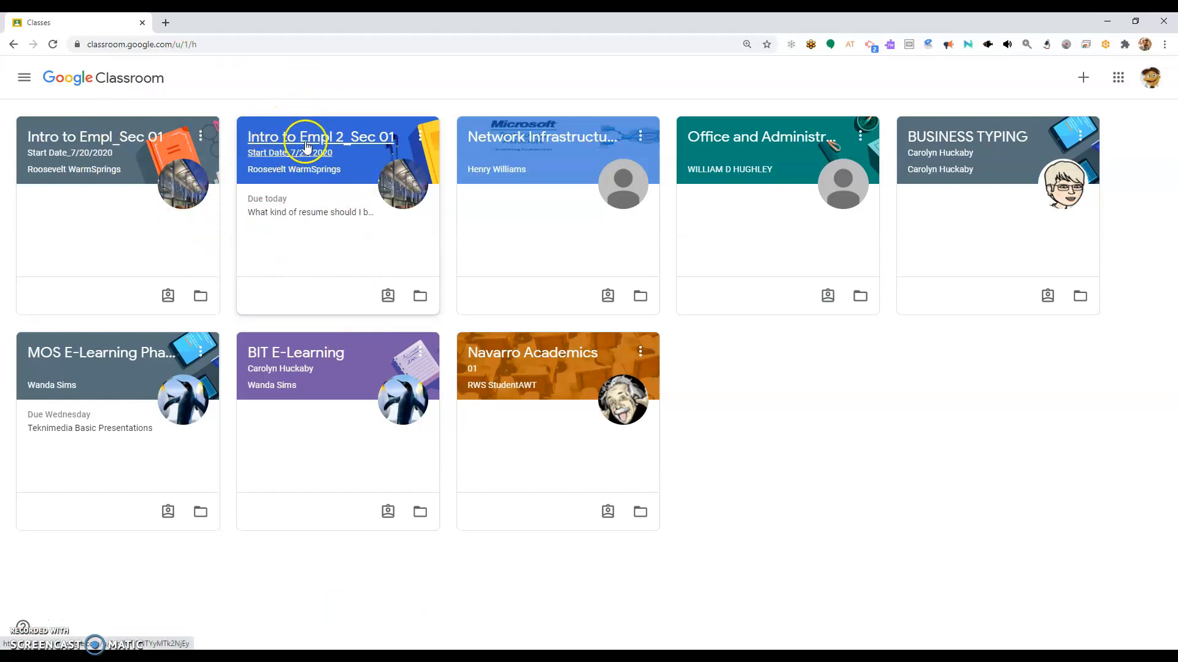
Step: Open the Docs attachment of the Wk3 Chronological Resume Template in Intro to Empl 2_Sec 01's Classwork
click(339, 148)
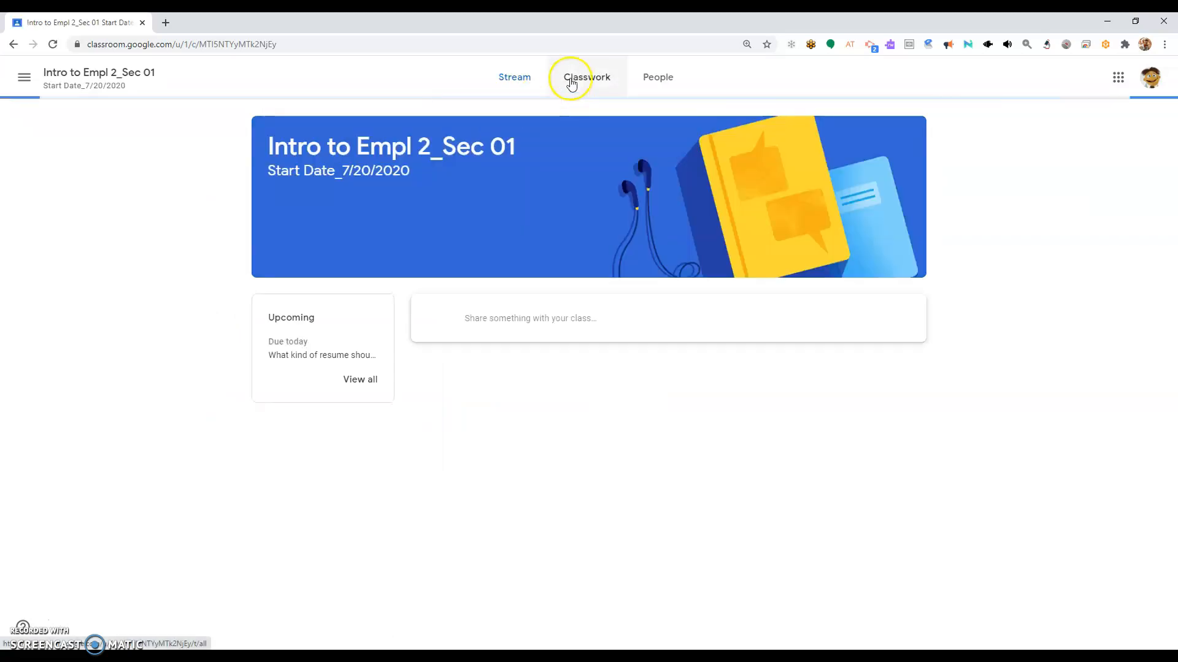
click(571, 84)
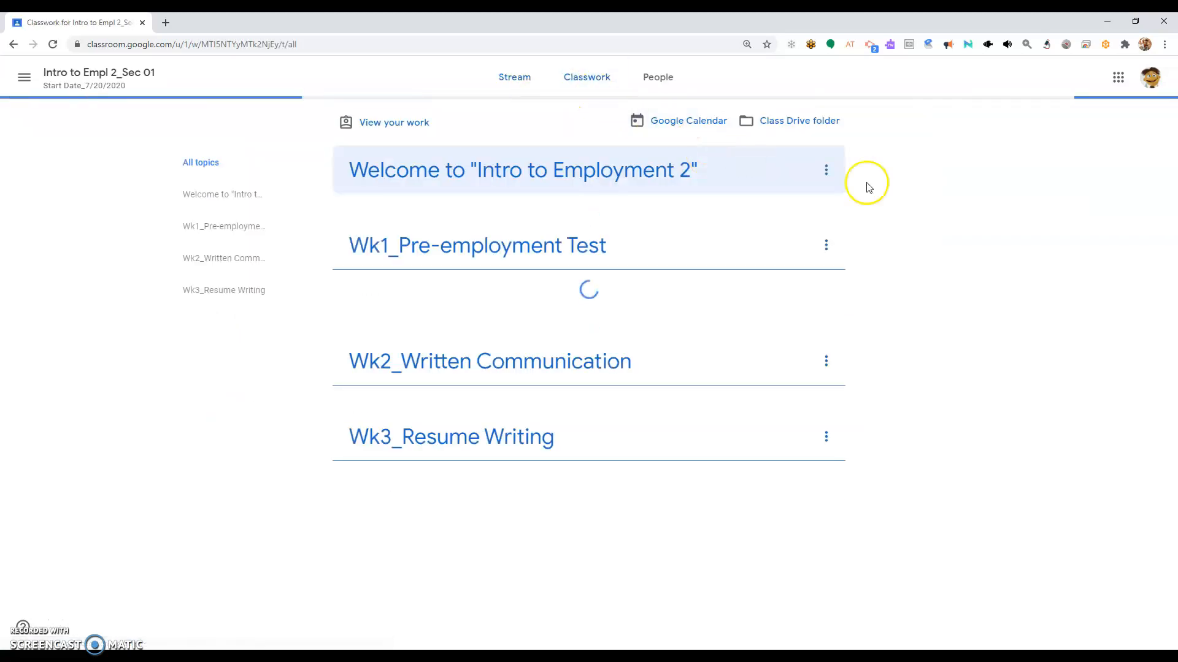
drag(1172, 174, 1173, 420)
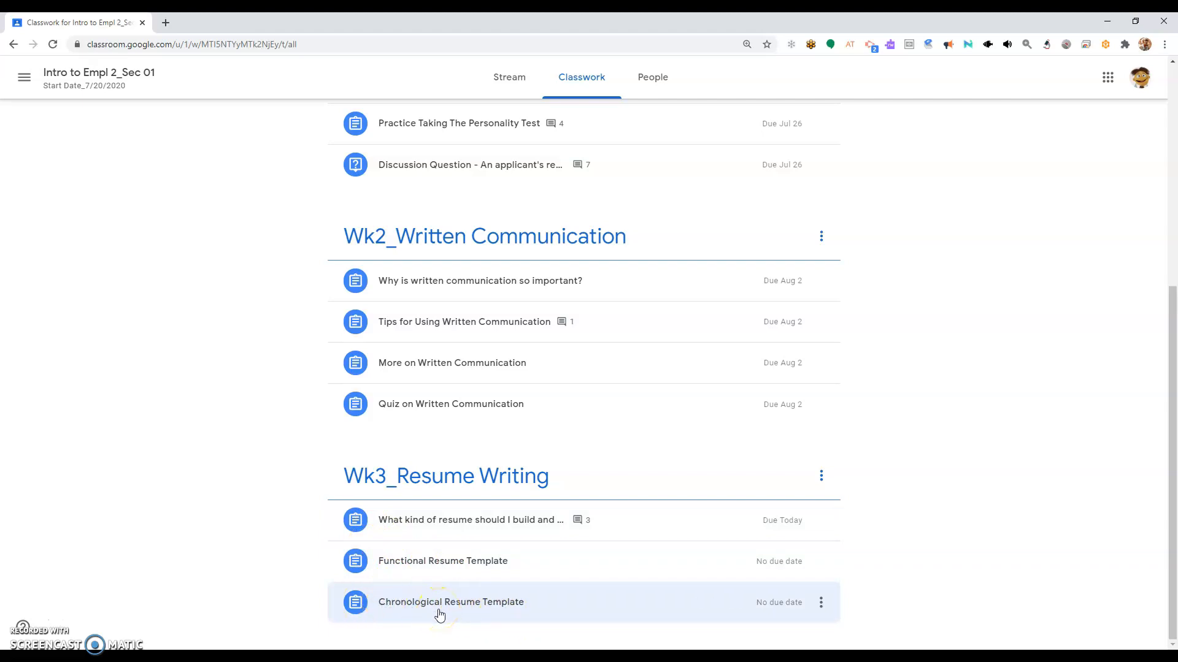
click(439, 614)
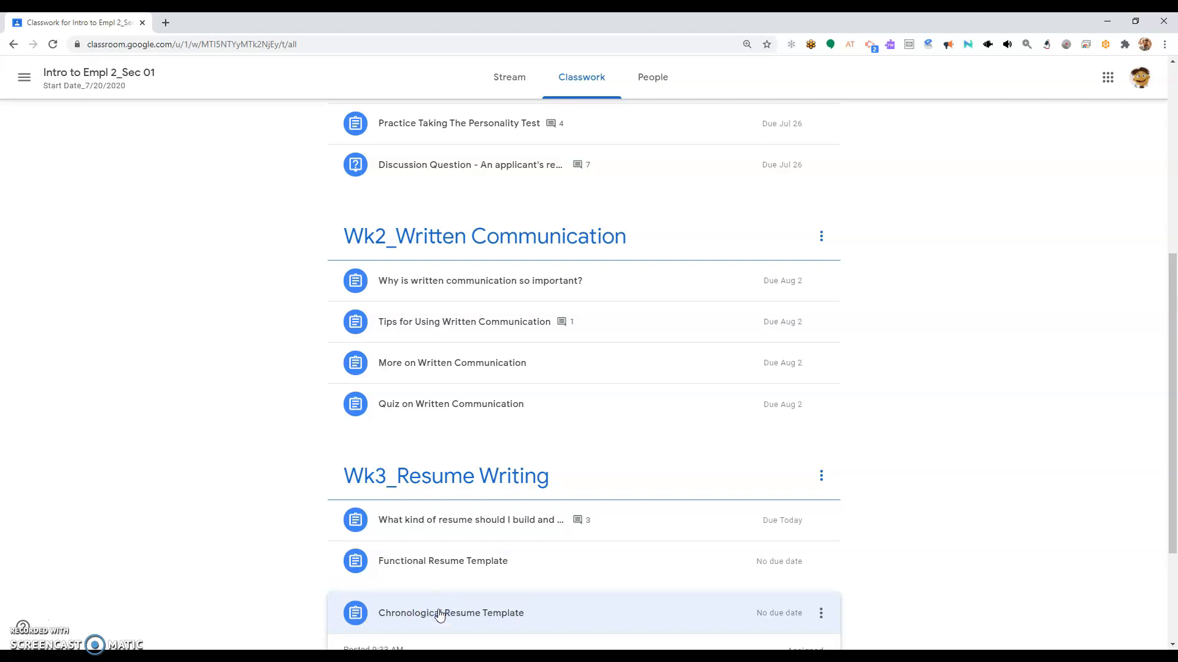
drag(1174, 507, 1174, 593)
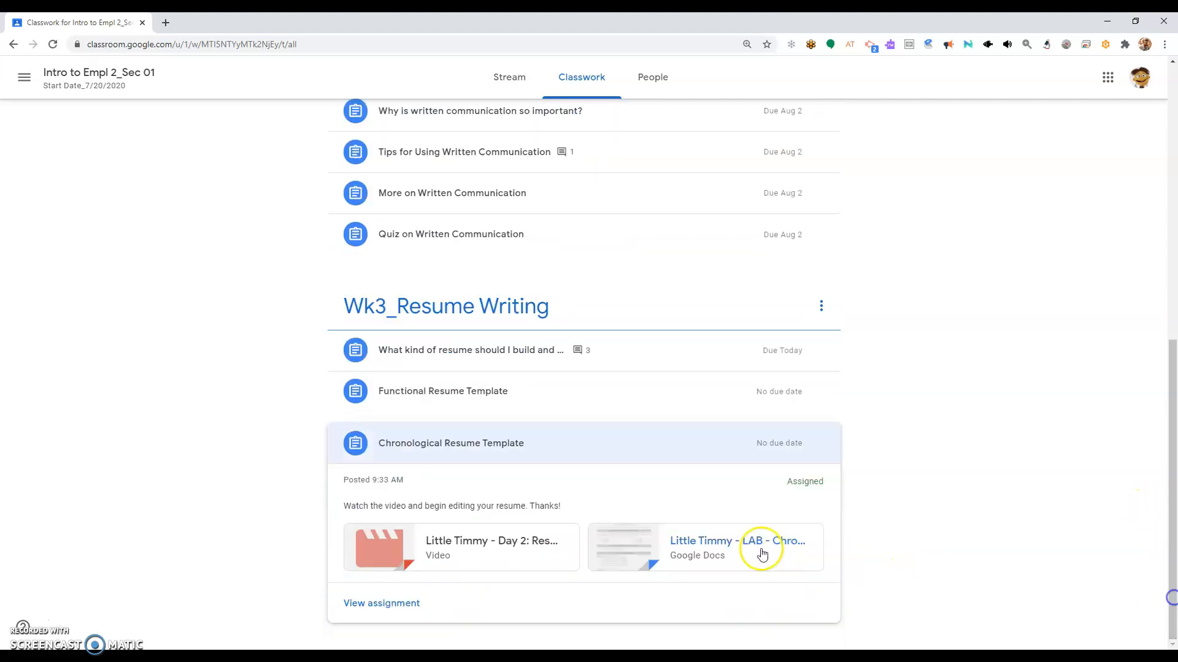
click(697, 554)
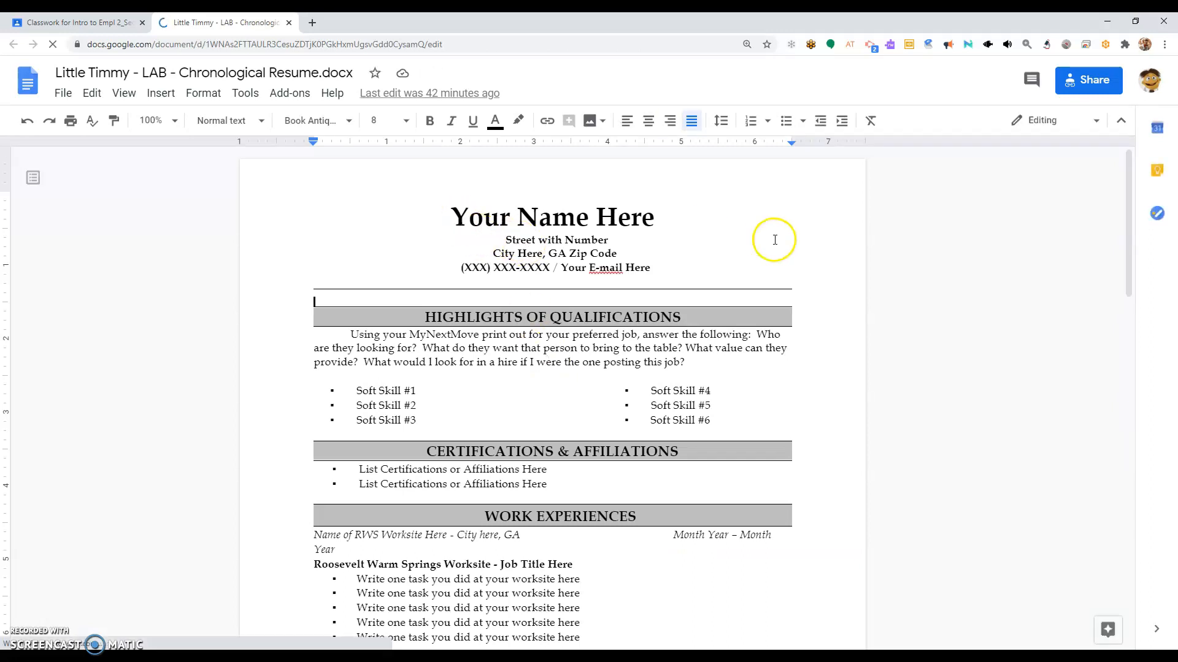
mouse_move(1129, 239)
mouse_down()
mouse_move(1169, 538)
mouse_move(1132, 231)
mouse_up()
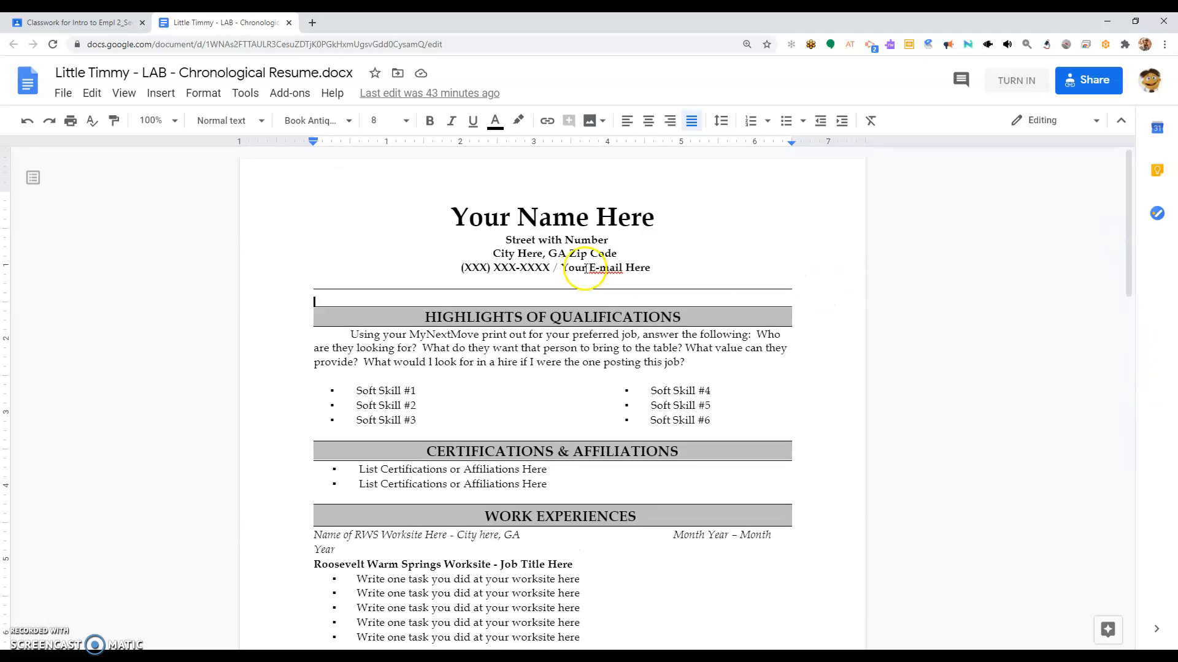
drag(452, 220, 644, 216)
click(644, 219)
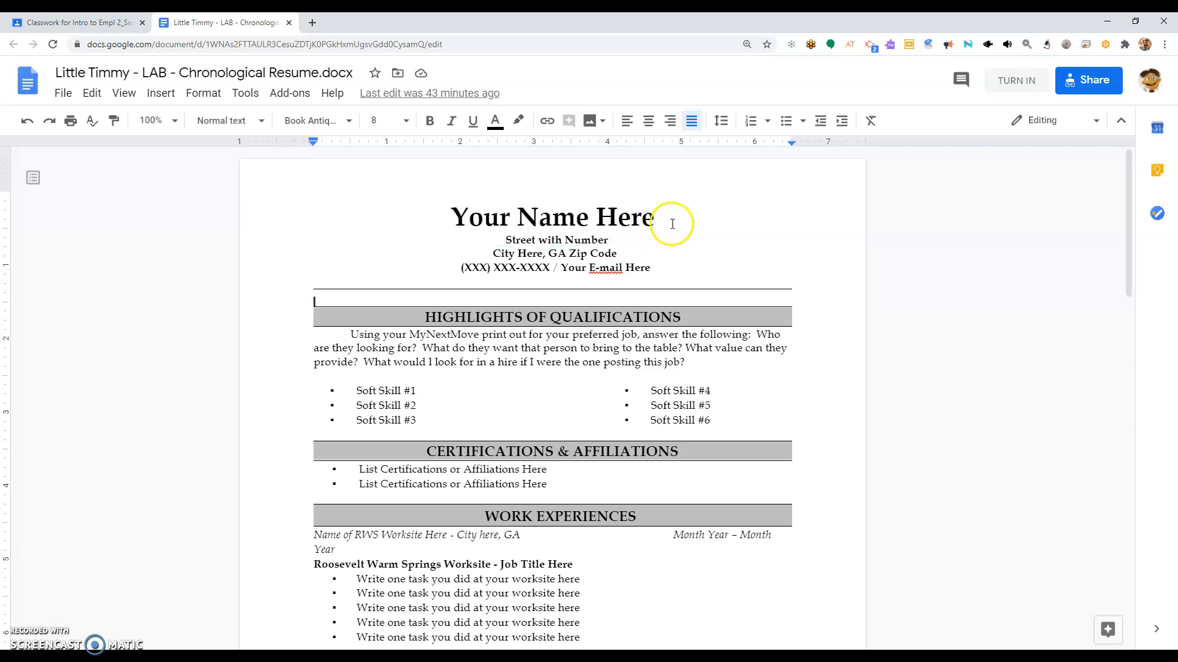
click(402, 209)
click(649, 253)
mouse_move(648, 254)
mouse_down()
mouse_move(667, 268)
mouse_move(658, 271)
mouse_up()
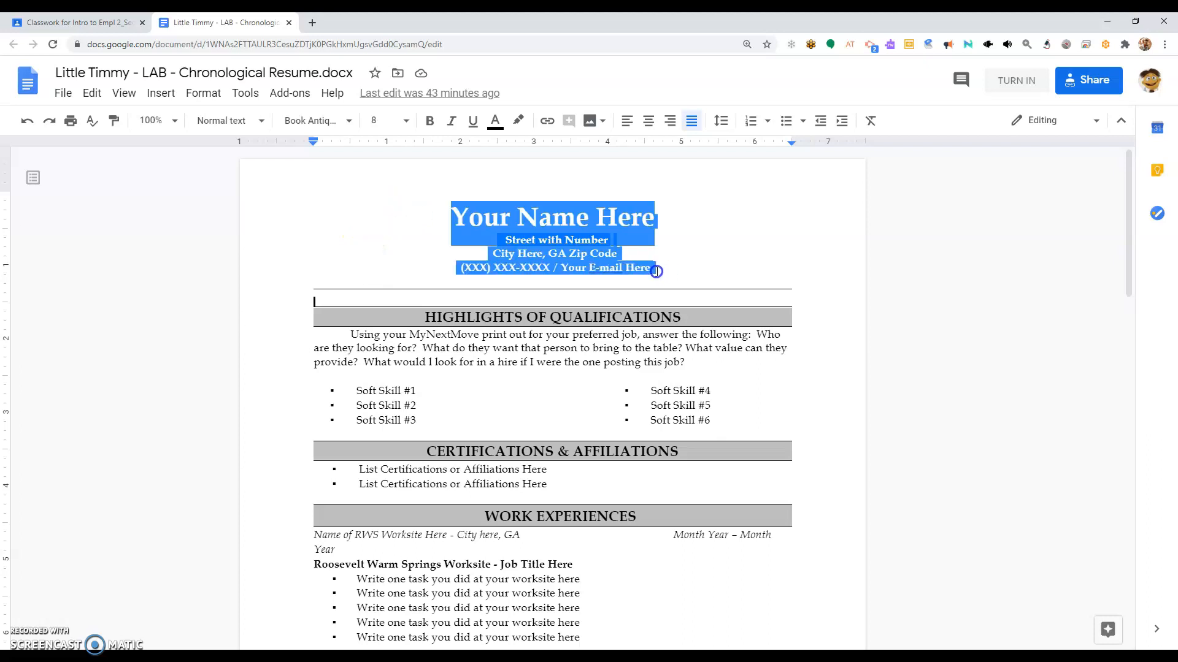
click(657, 271)
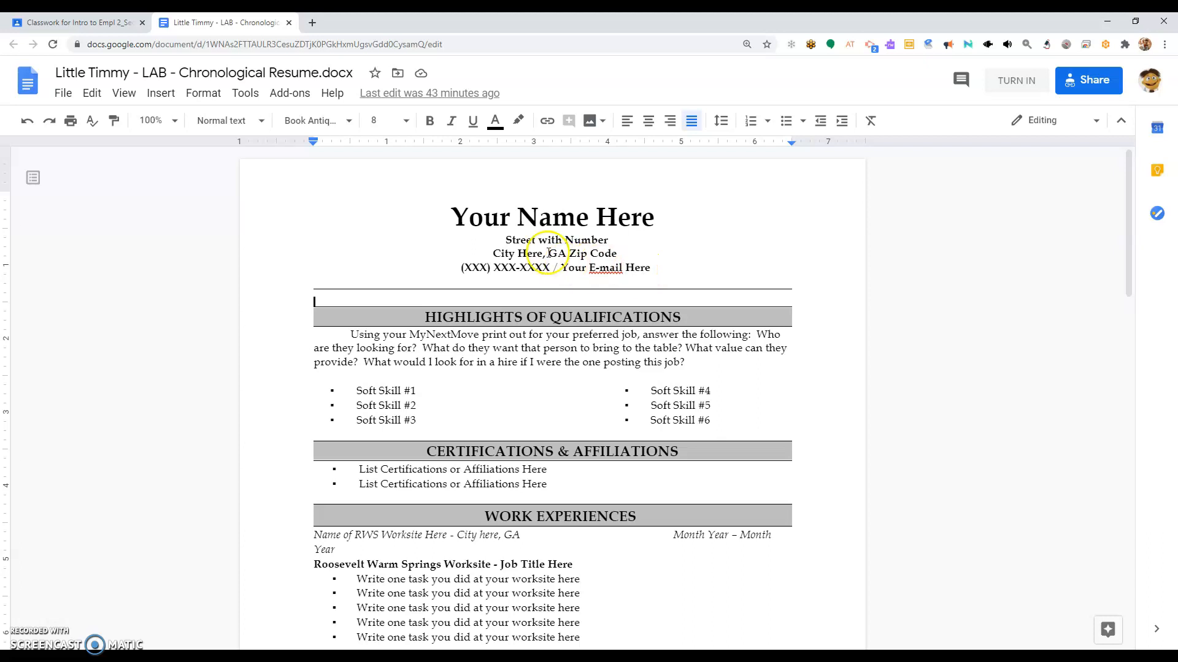
click(423, 245)
click(385, 243)
click(371, 348)
click(378, 348)
click(395, 319)
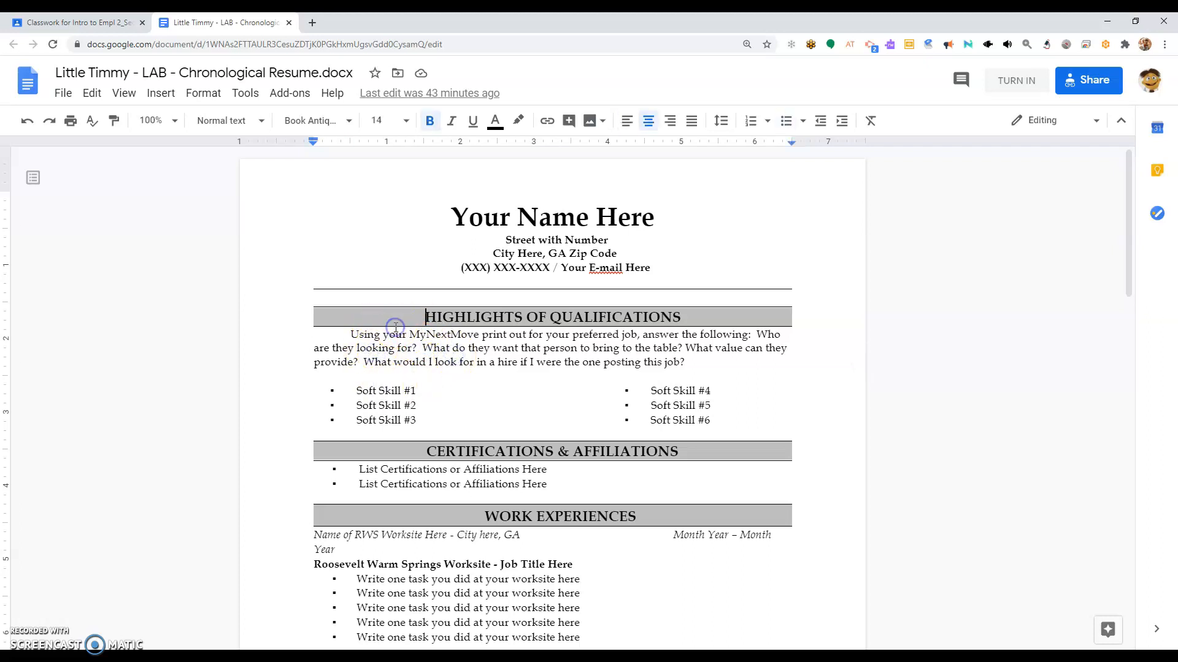
Step: Replace the 'Your Name Here' header placeholder with the student's name
click(372, 223)
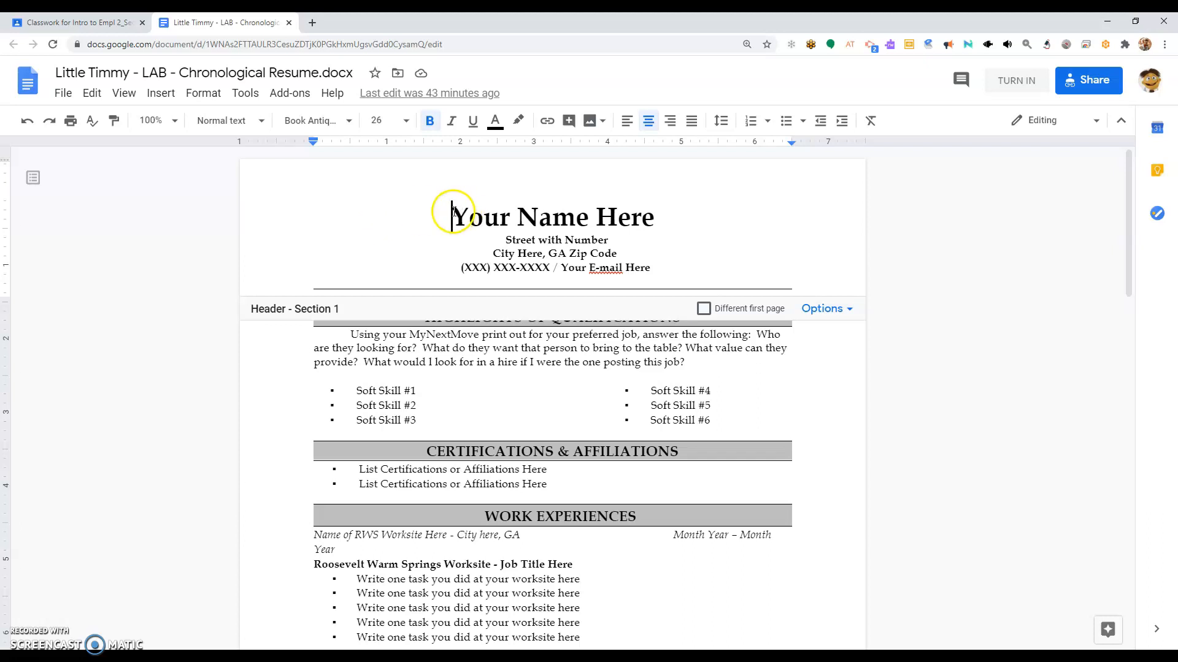
drag(451, 210, 651, 218)
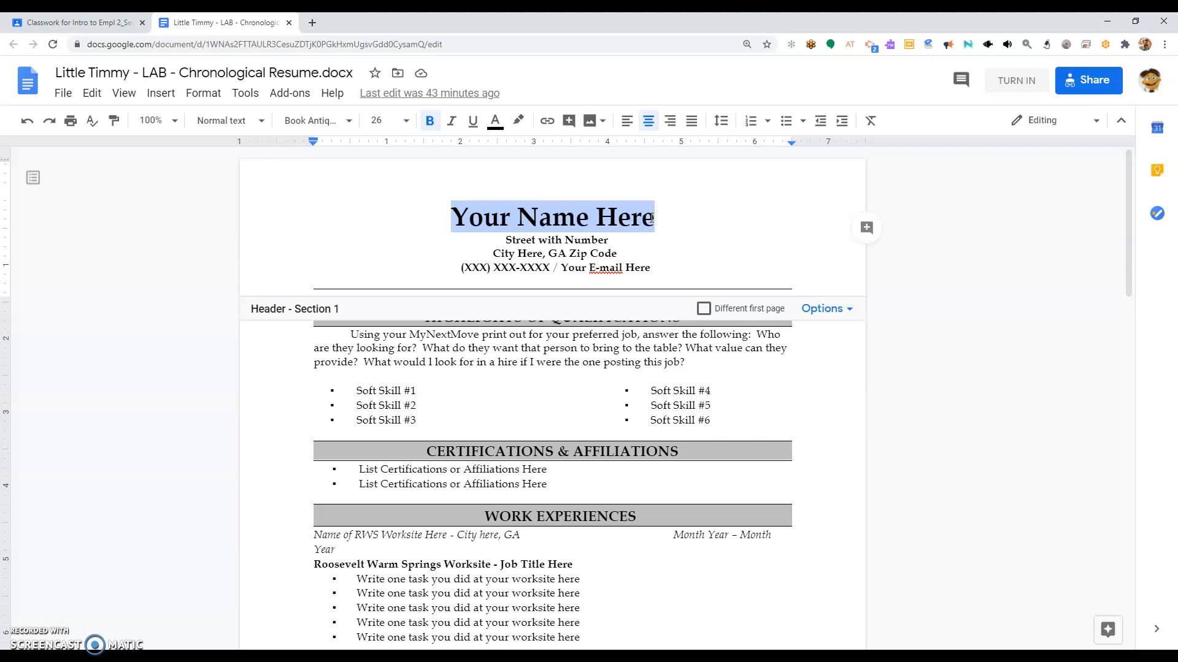
click(473, 210)
drag(453, 216, 654, 221)
text(Little Timmy)
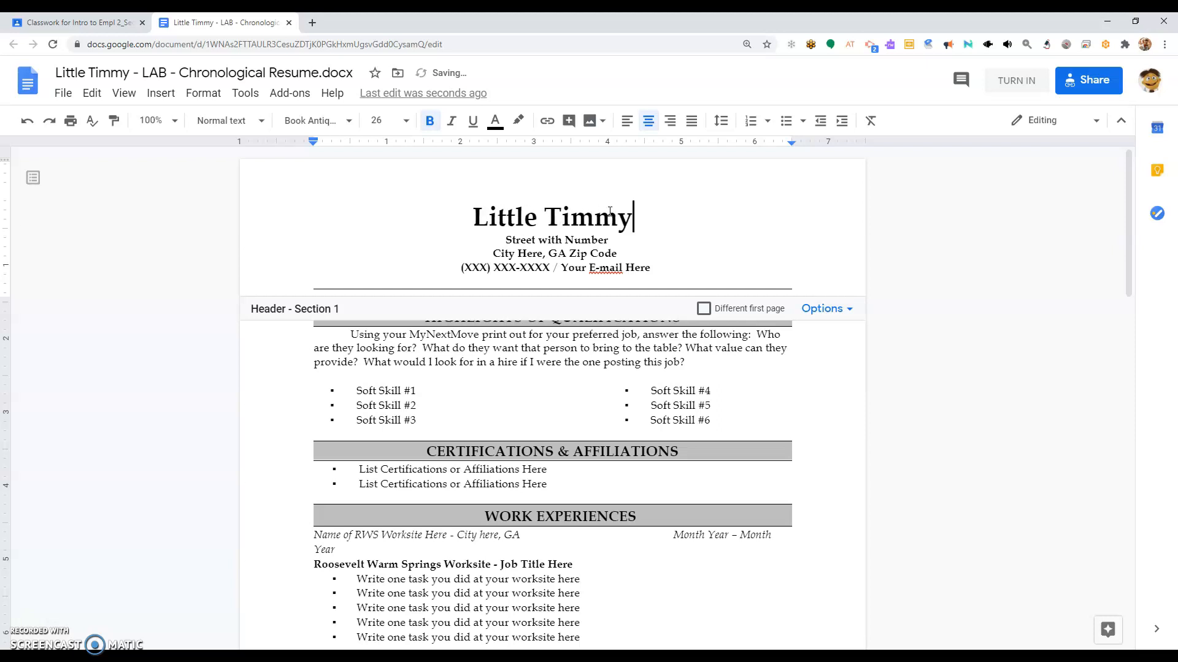
Step: Replace the 'Street with Number' and 'City Here' placeholders with the student's street and city
click(507, 243)
drag(507, 243, 584, 240)
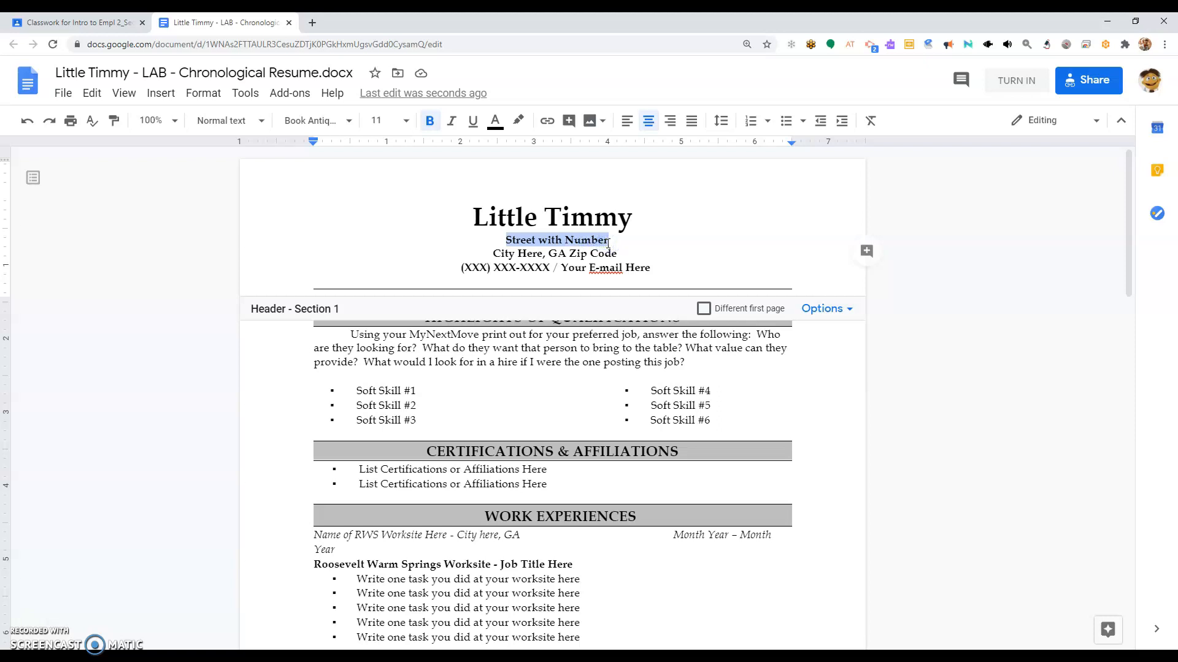
text(361 Sesam)
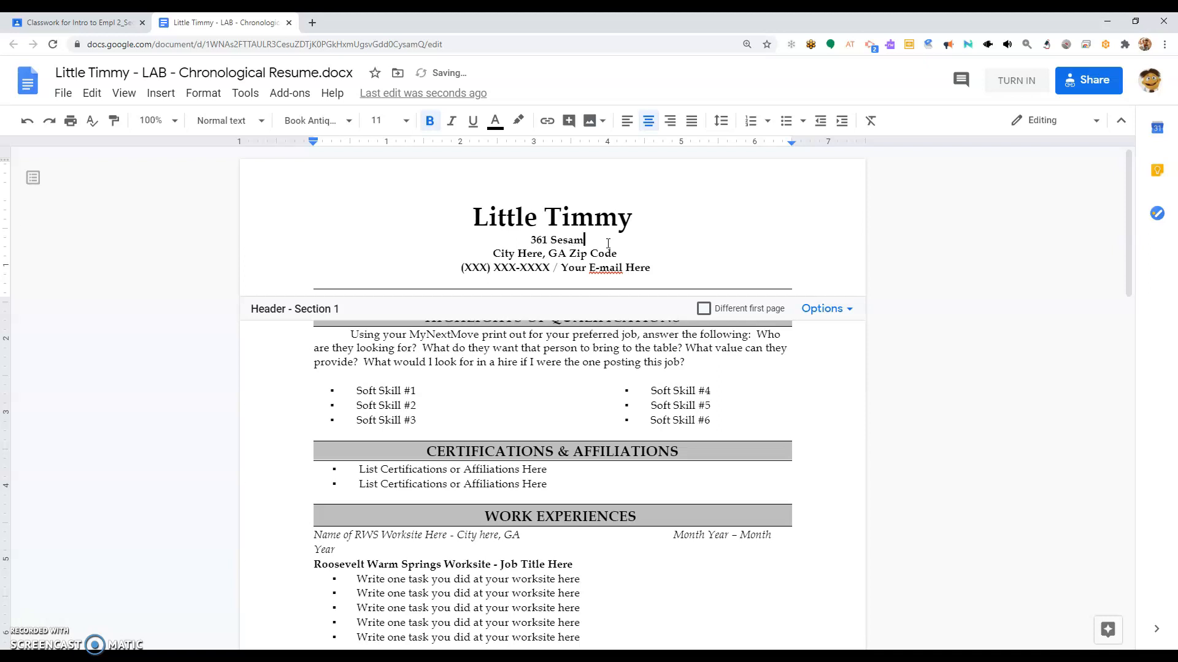
text(e Street)
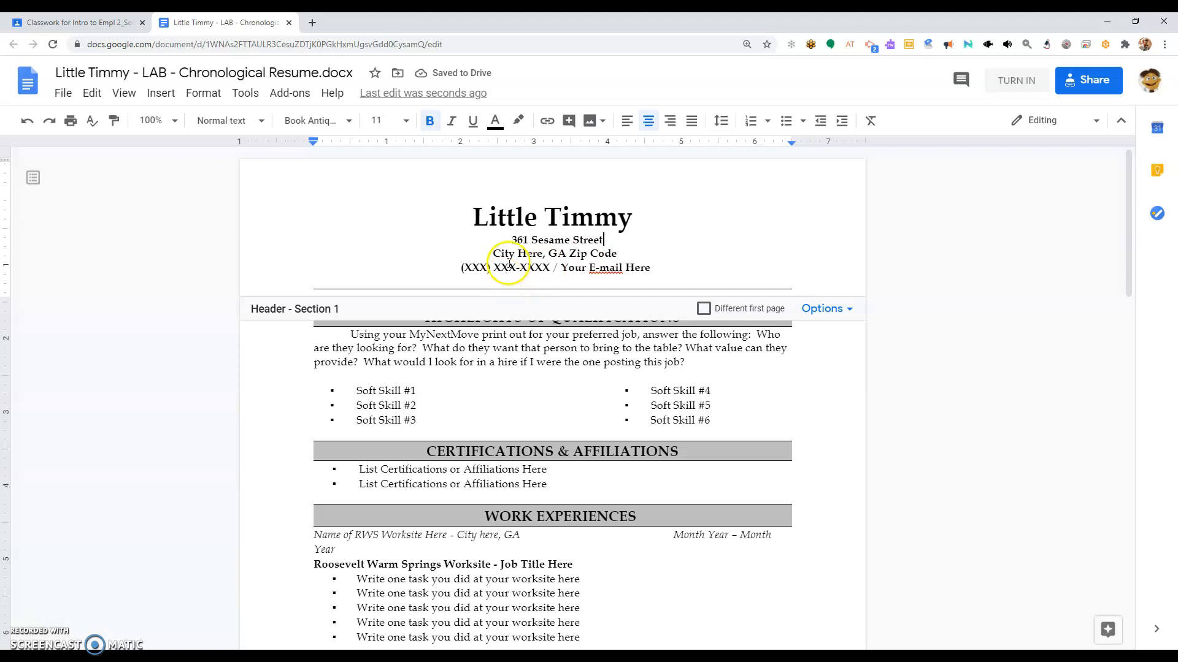
drag(493, 252, 538, 257)
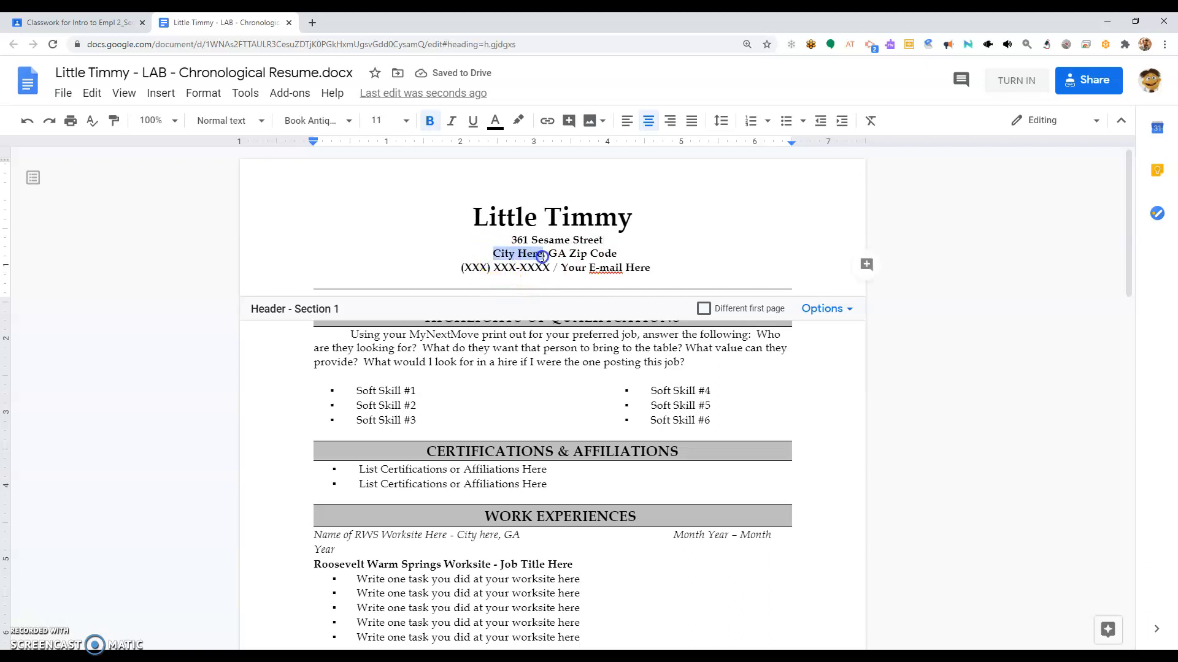
text(Atlanta)
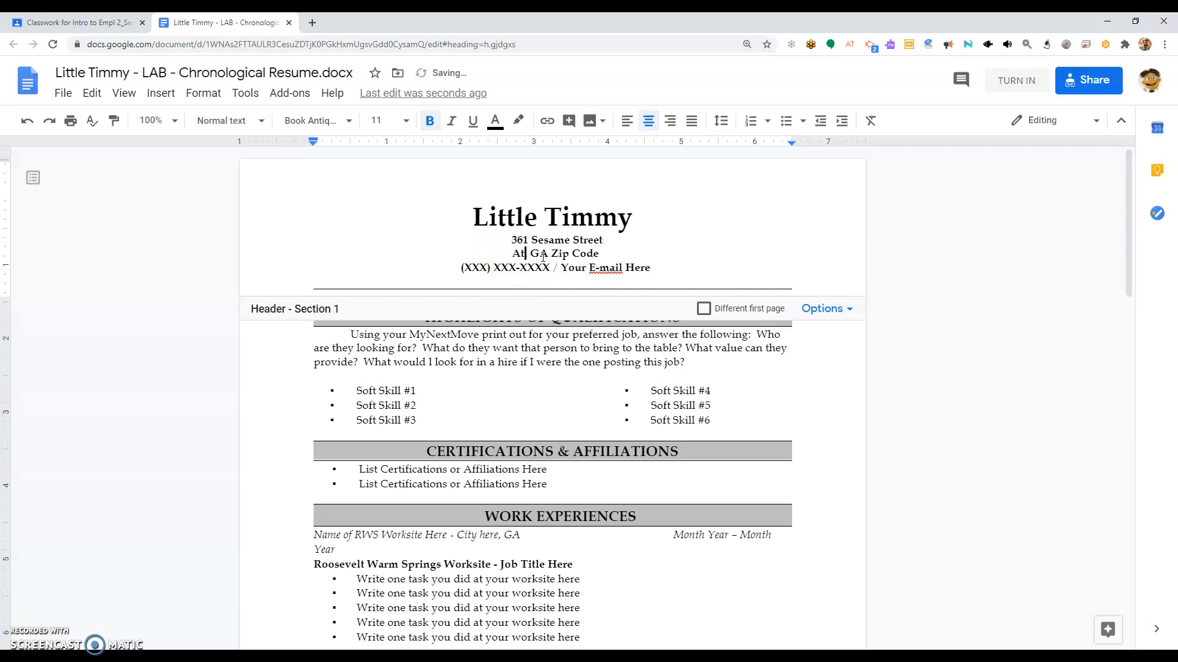
drag(613, 256, 587, 256)
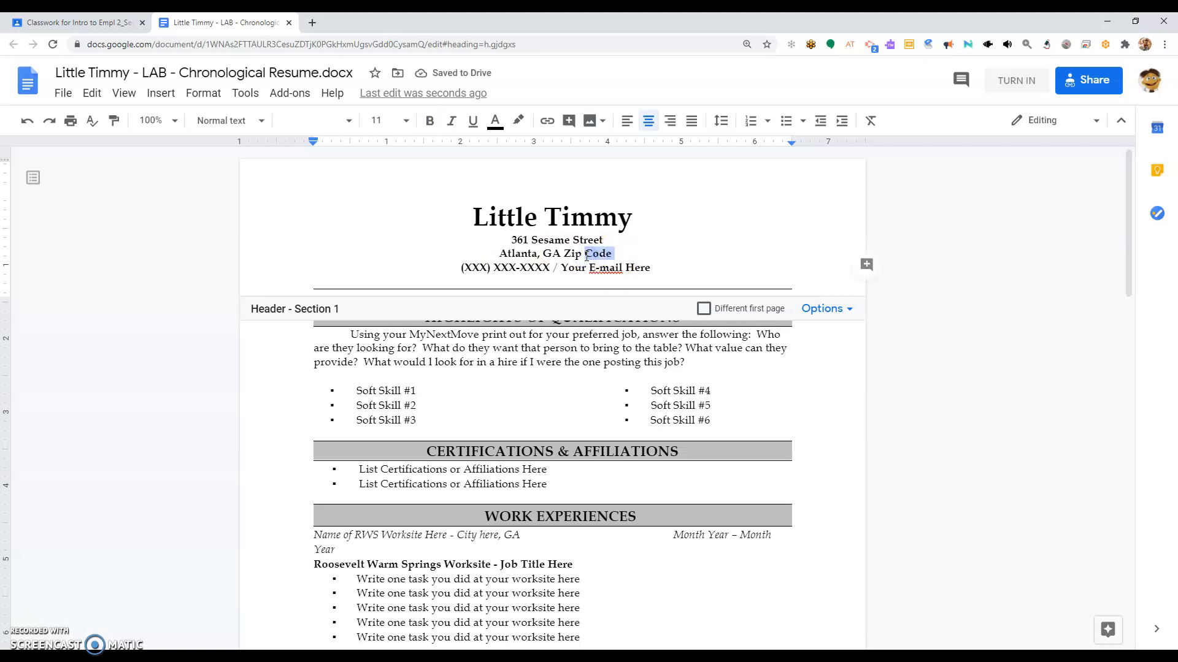
key(Page_Down)
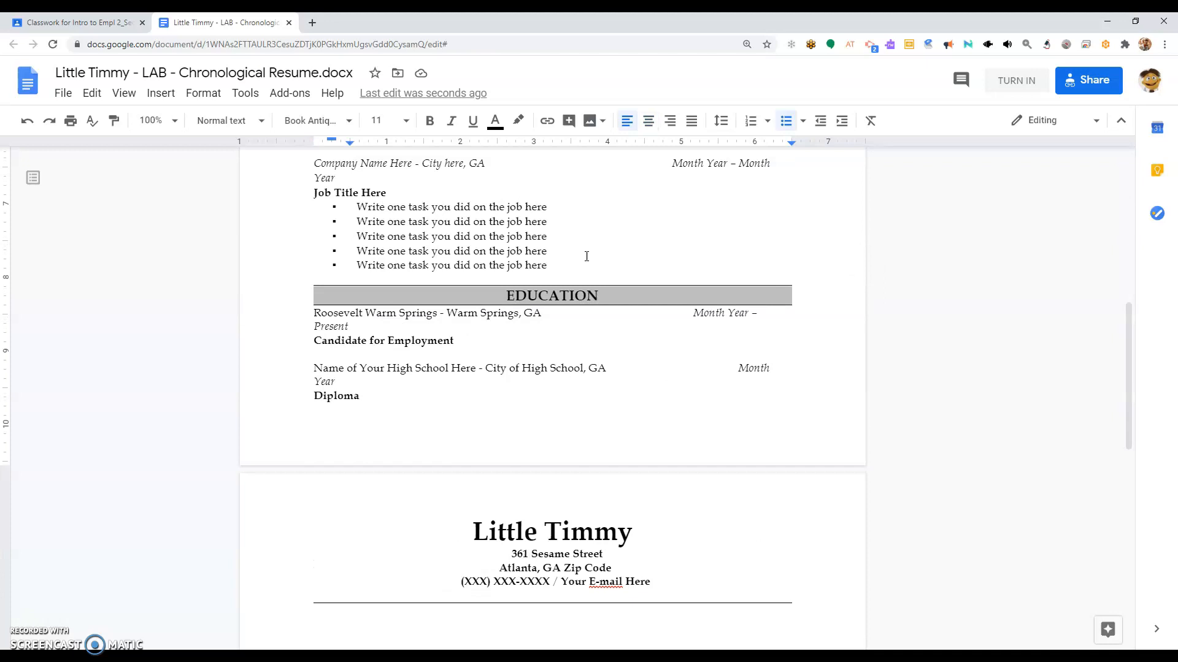
Step: Replace the 'Zip Code' header placeholder with the student's ZIP code
drag(1125, 347, 1115, 199)
click(619, 254)
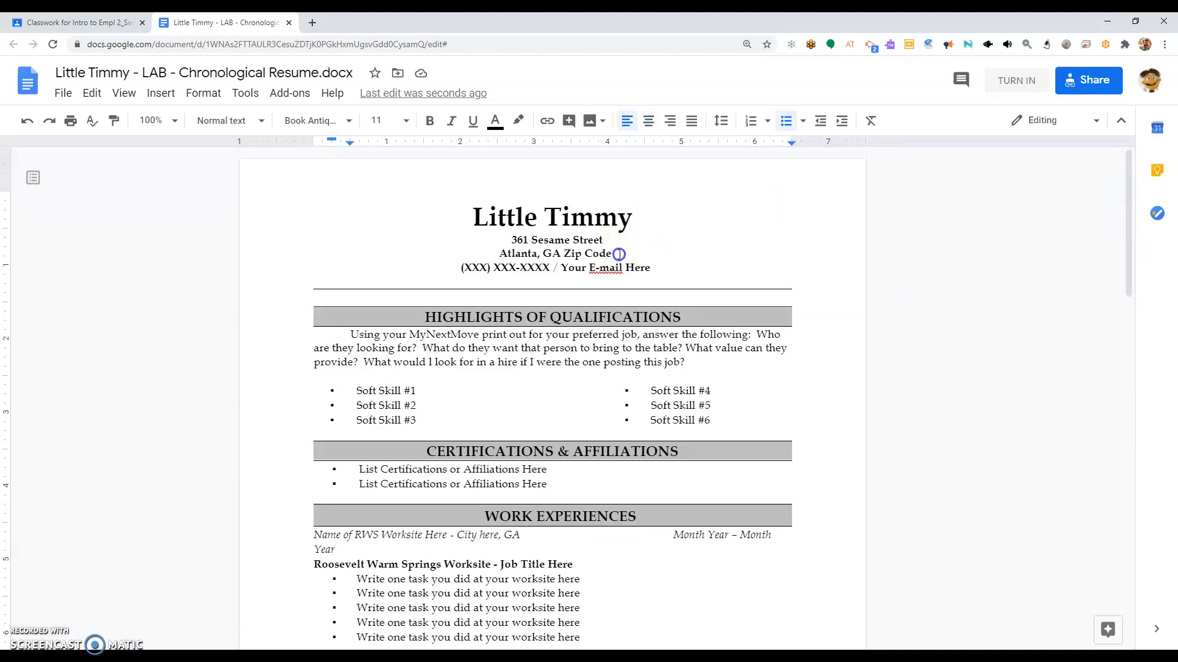
drag(590, 253, 616, 254)
click(613, 254)
text(30)
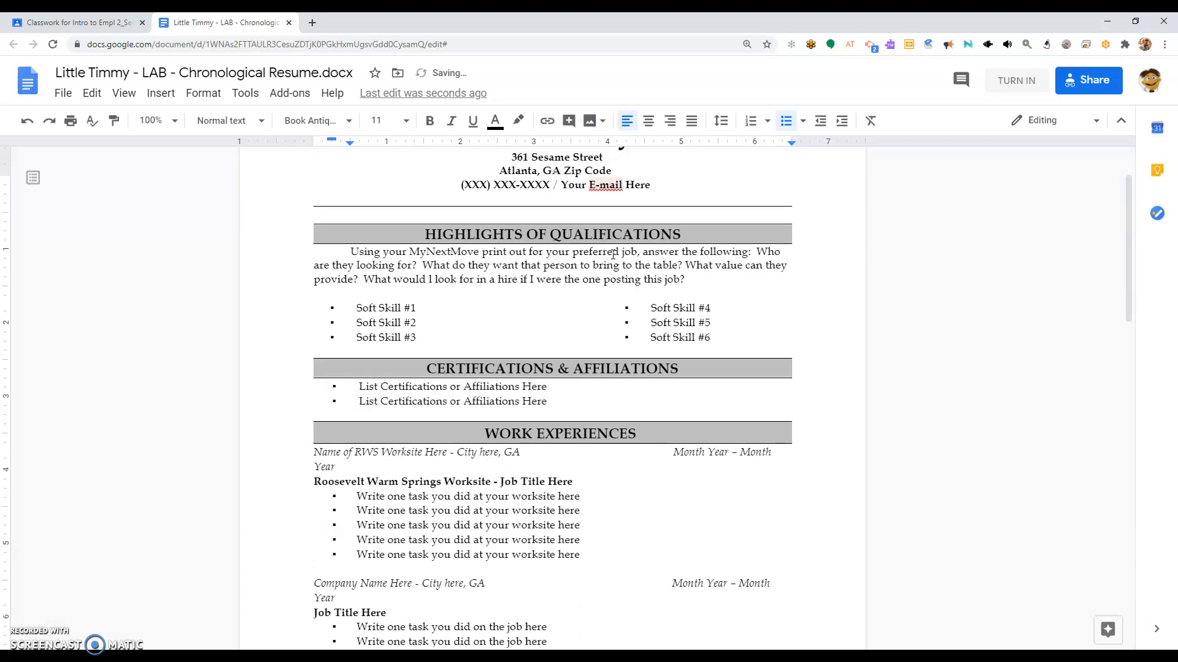
drag(1127, 296, 1139, 173)
drag(612, 254, 565, 254)
click(567, 251)
text(3030)
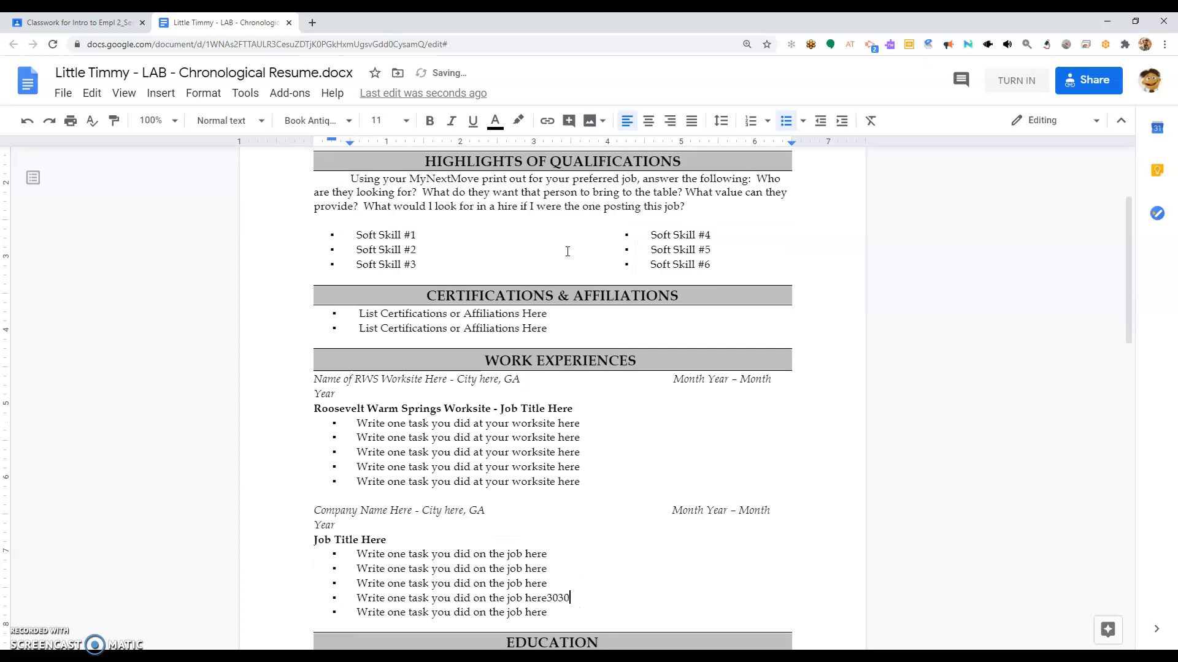
drag(1130, 269, 1107, 162)
click(611, 253)
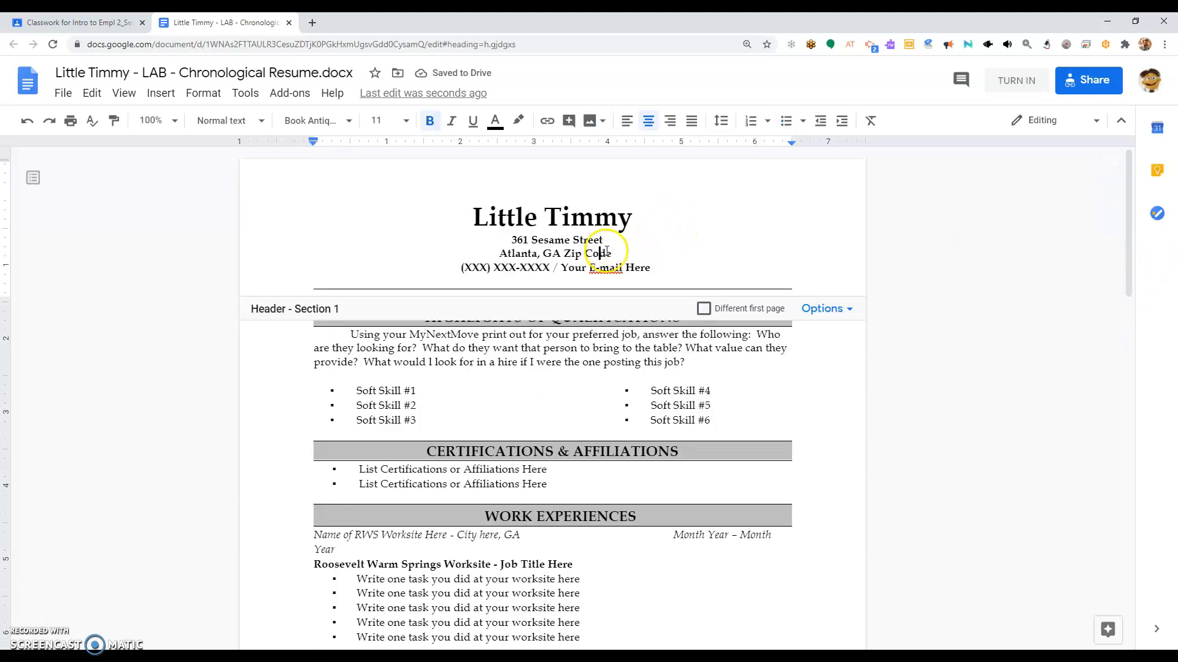
drag(611, 253, 563, 261)
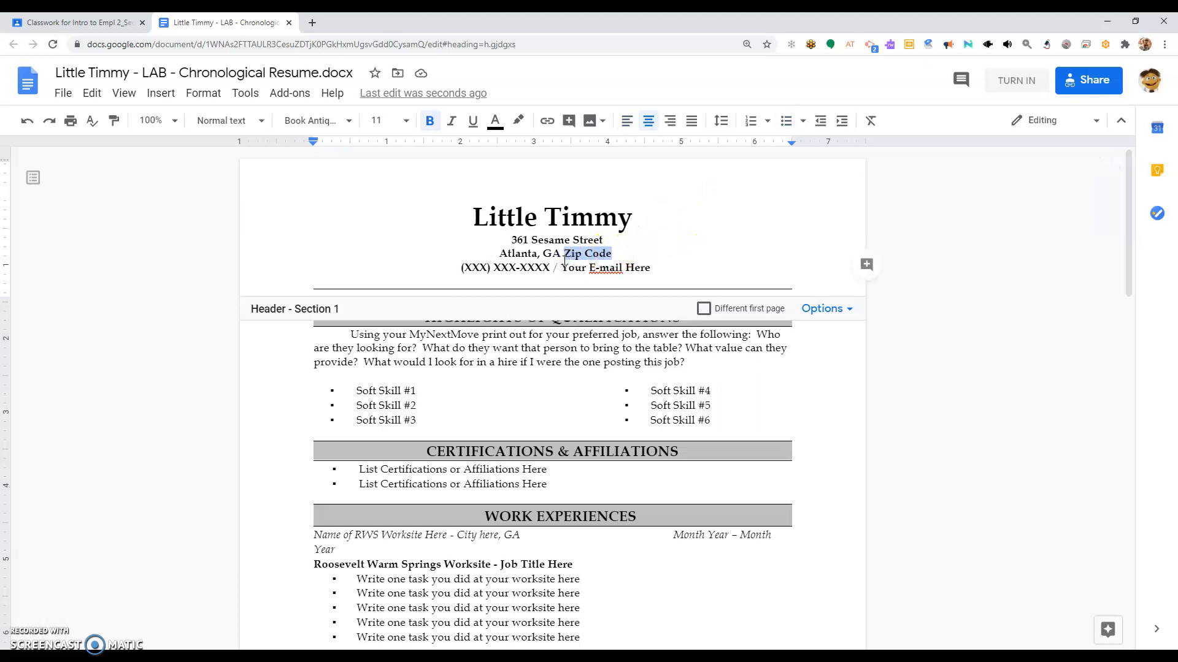
text(3025)
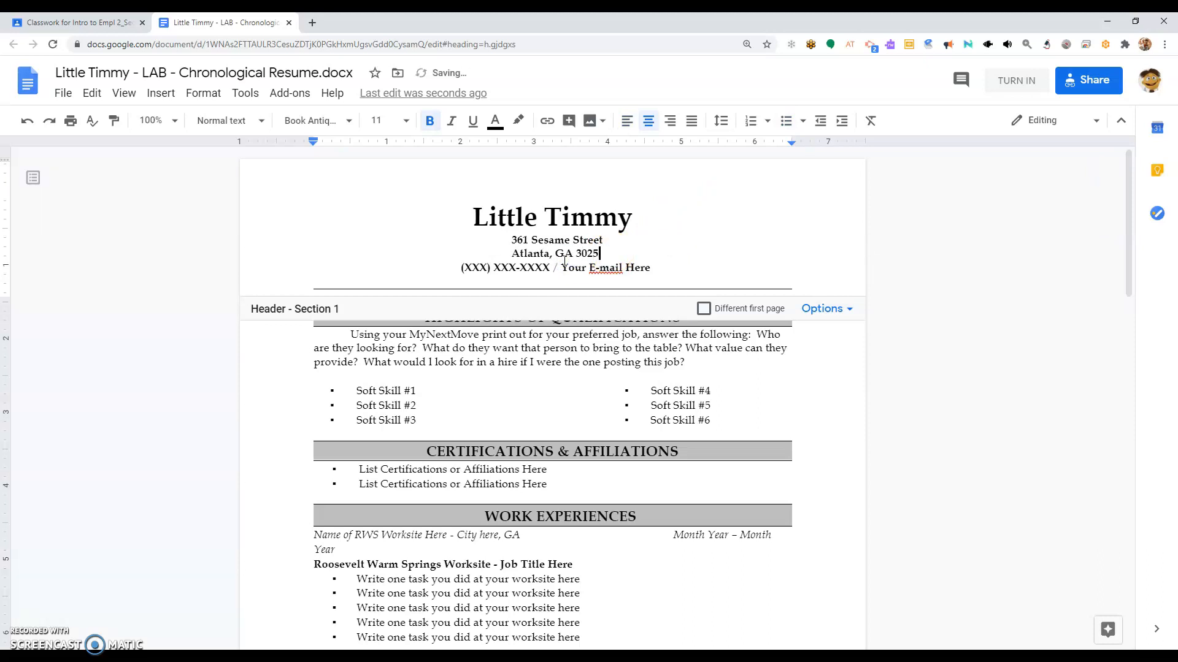
text(2)
Step: Overwrite the phone line's area code and prefix placeholders with the student's phone digits
drag(463, 268, 485, 270)
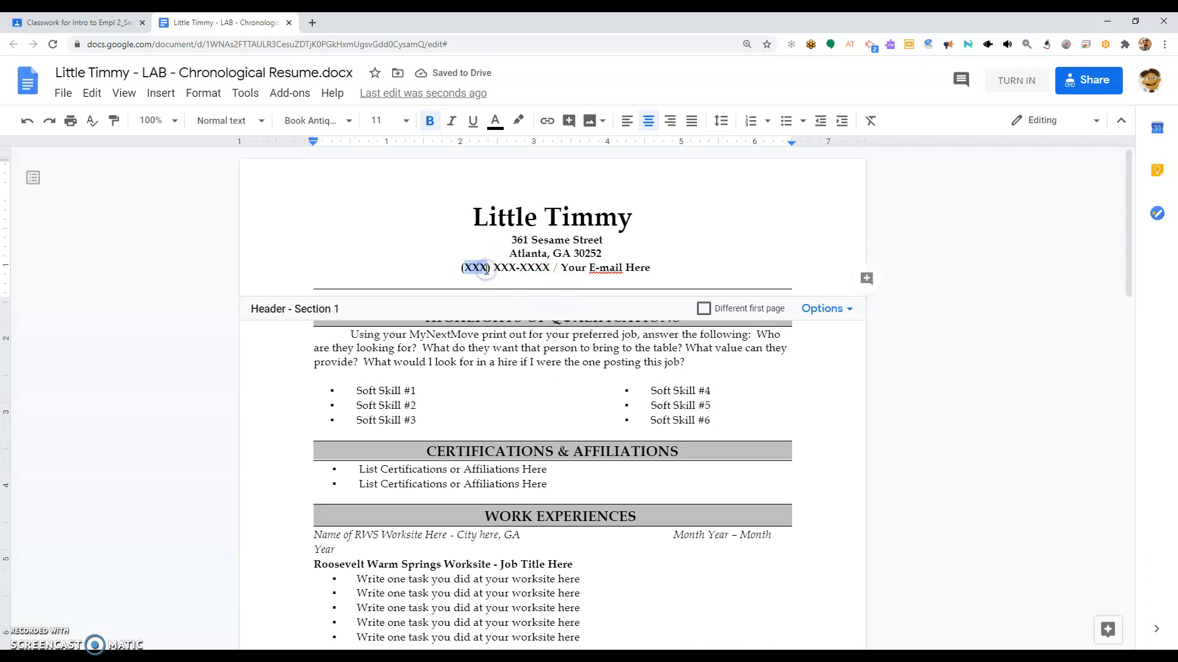
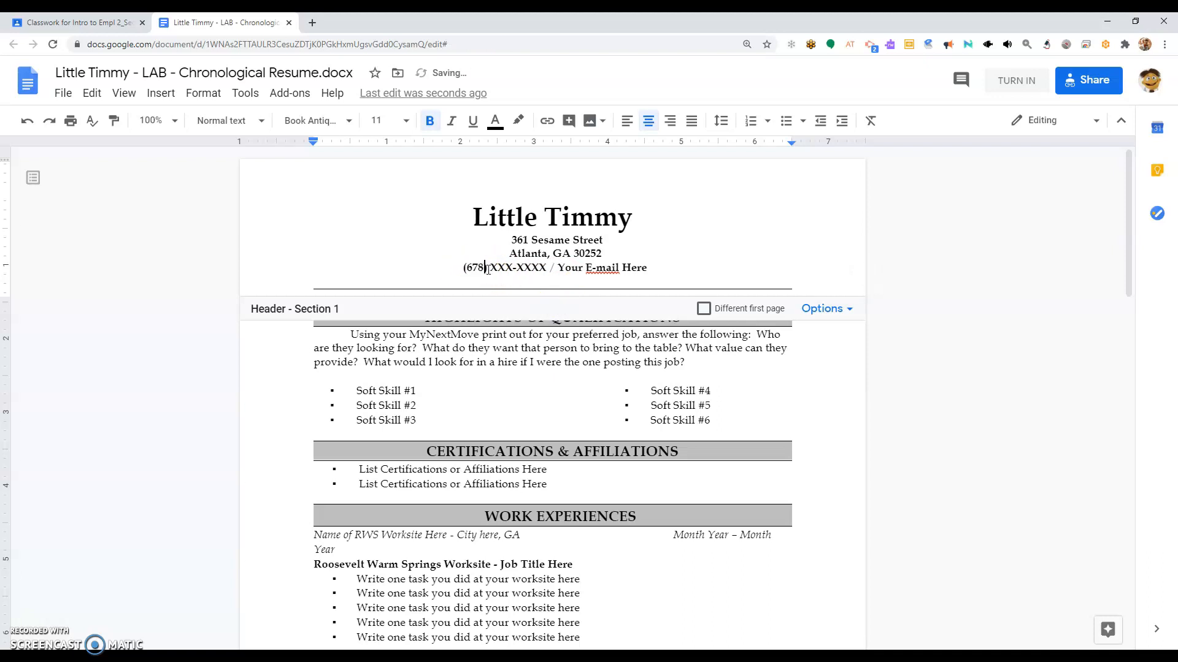
drag(492, 270, 514, 270)
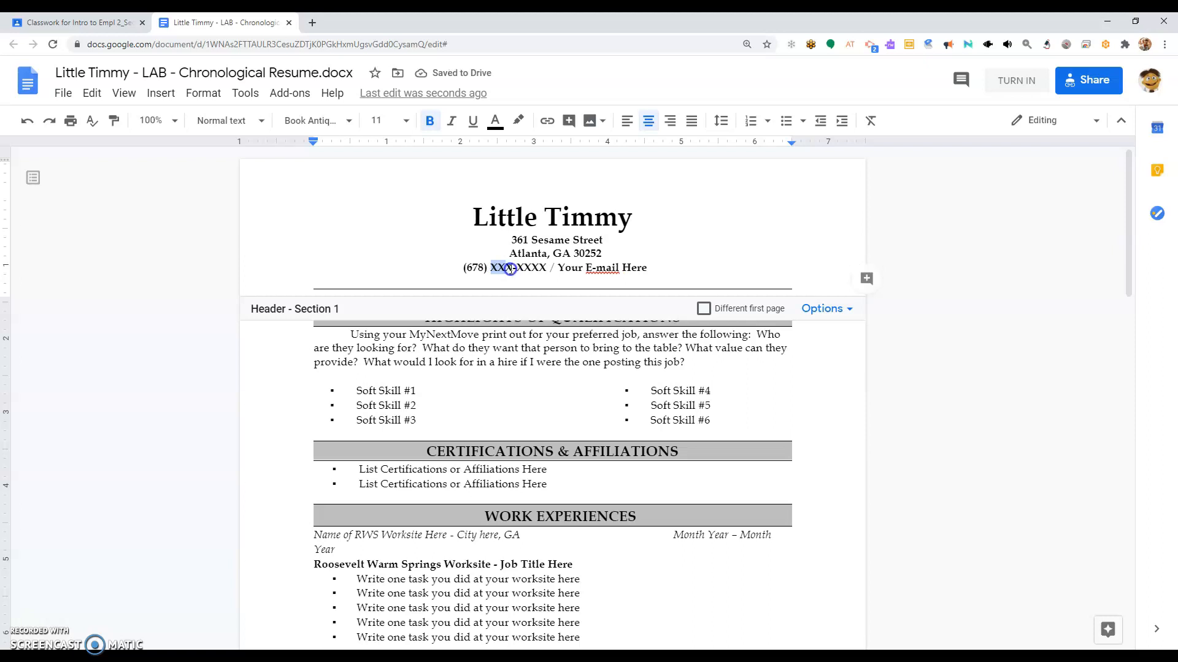
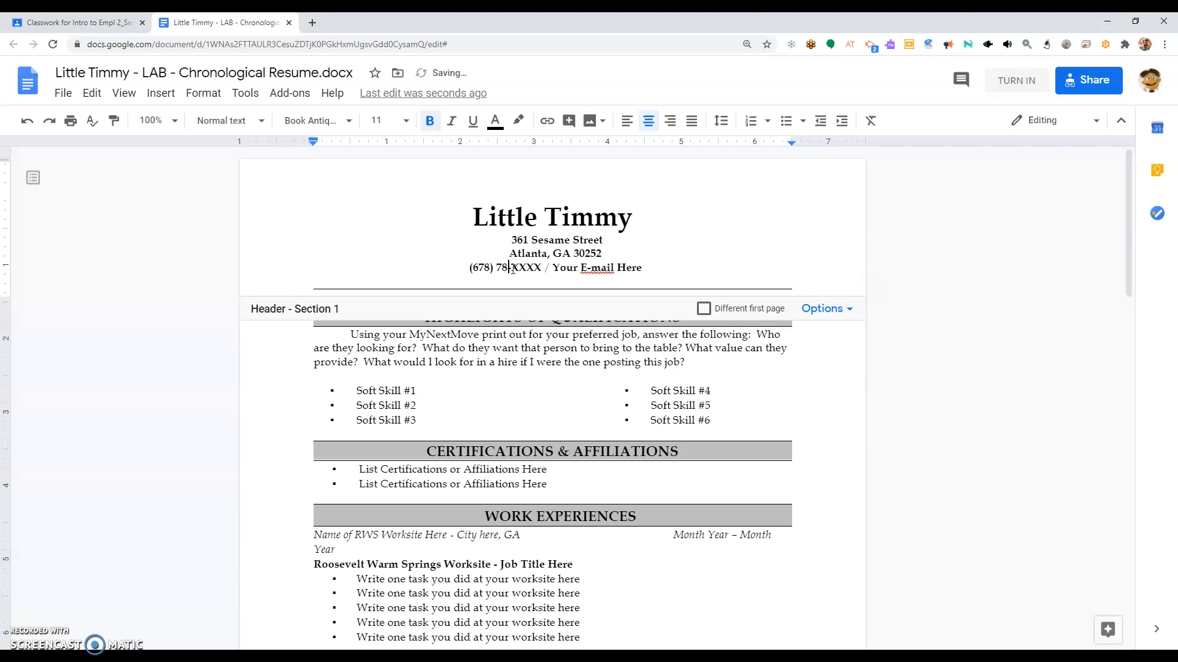
click(515, 270)
double_click(542, 270)
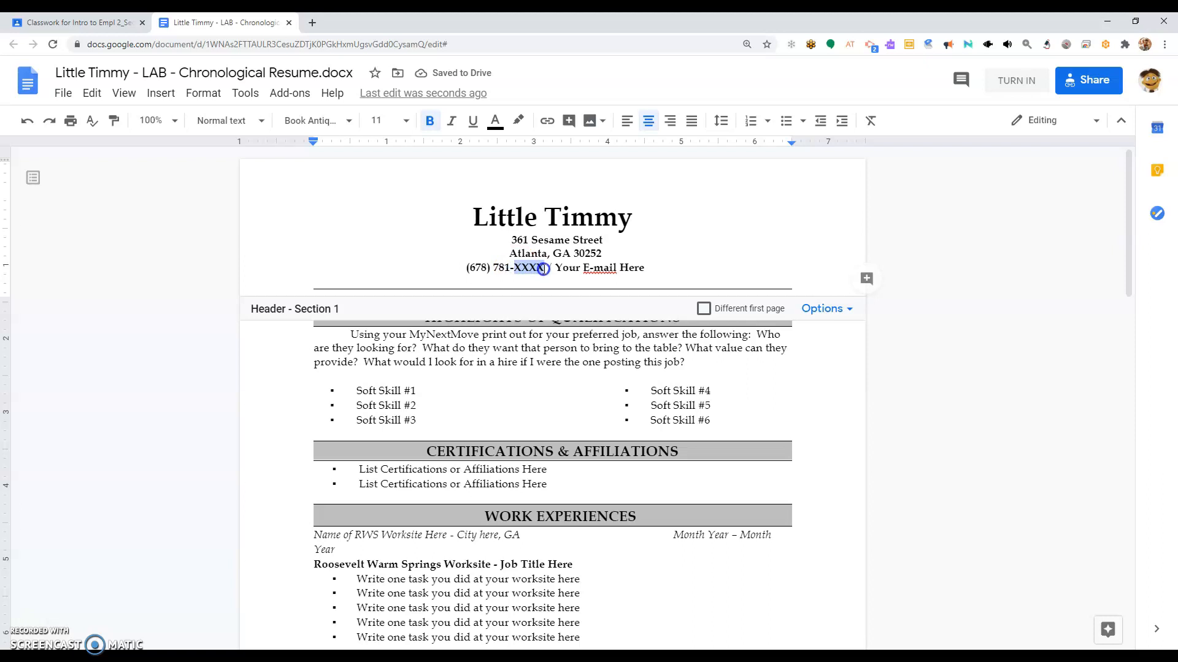
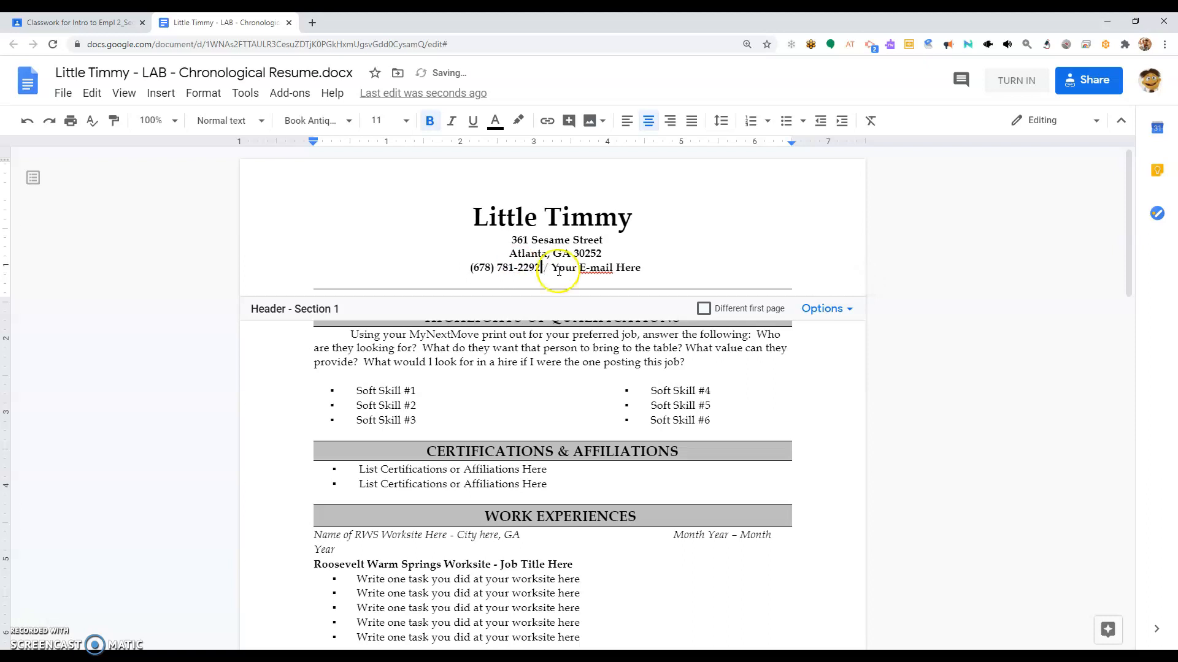
Step: Finish the phone number and type the student's e-mail address over 'Your E-mail Here'
drag(552, 269, 624, 268)
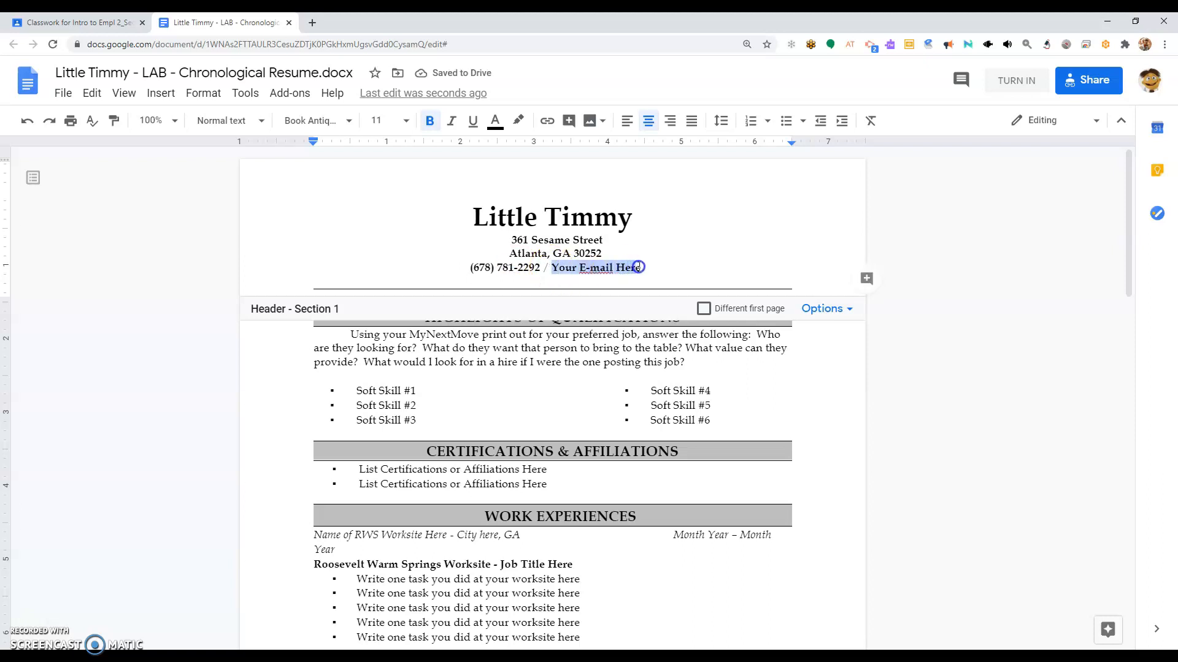
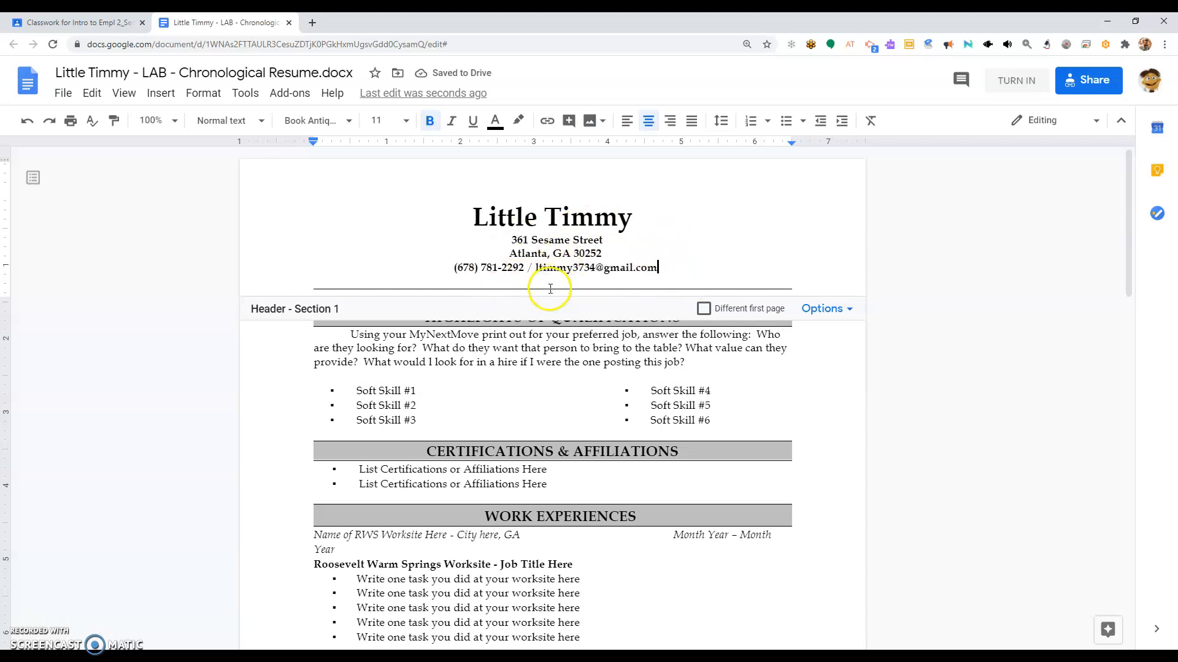
Step: Exit the header and select the instruction paragraph from 'Using' to 'job?' under HIGHLIGHTS OF QUALIFICATIONS
click(556, 348)
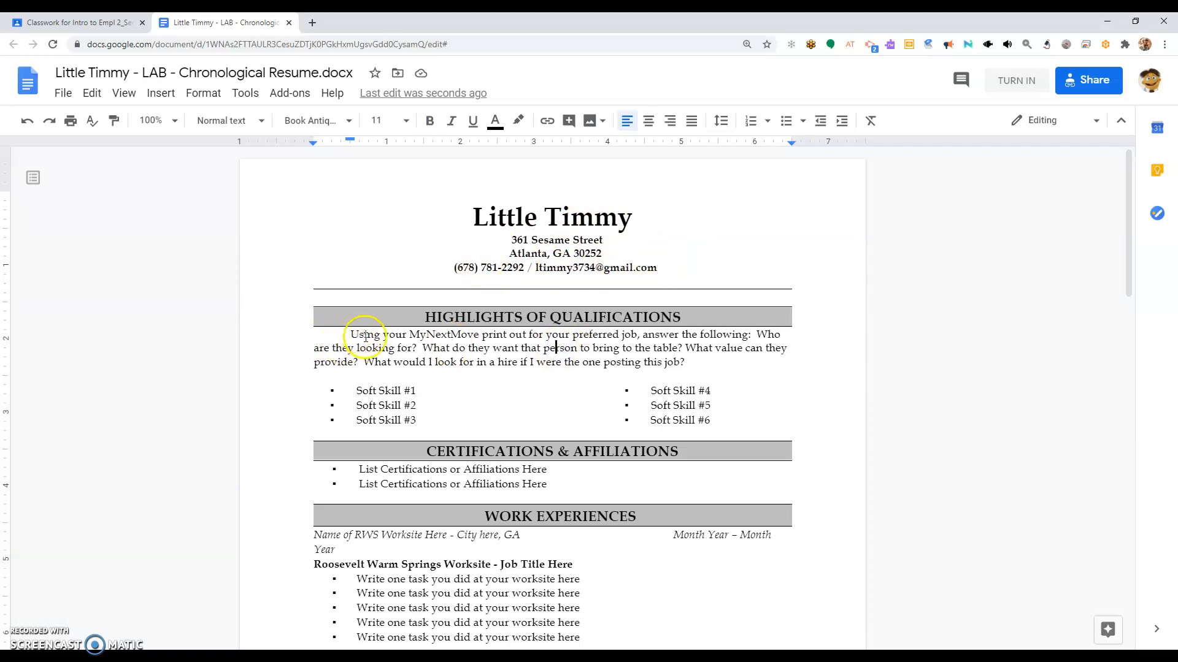
drag(693, 364, 348, 336)
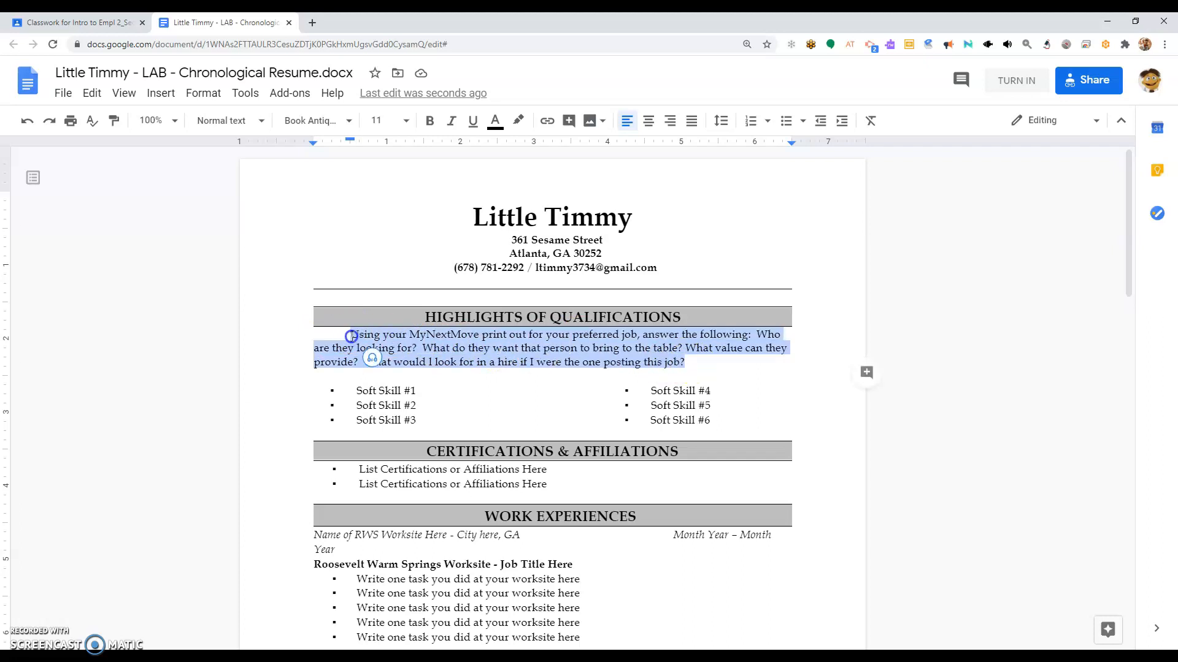
click(351, 336)
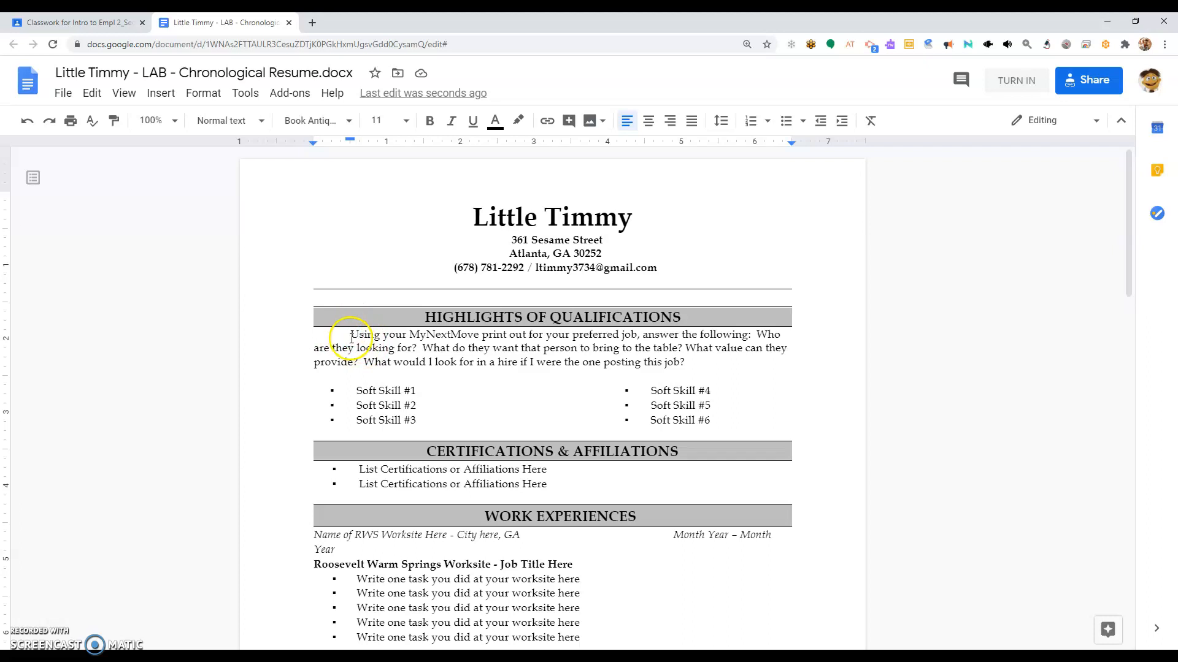
click(347, 337)
drag(353, 336, 684, 363)
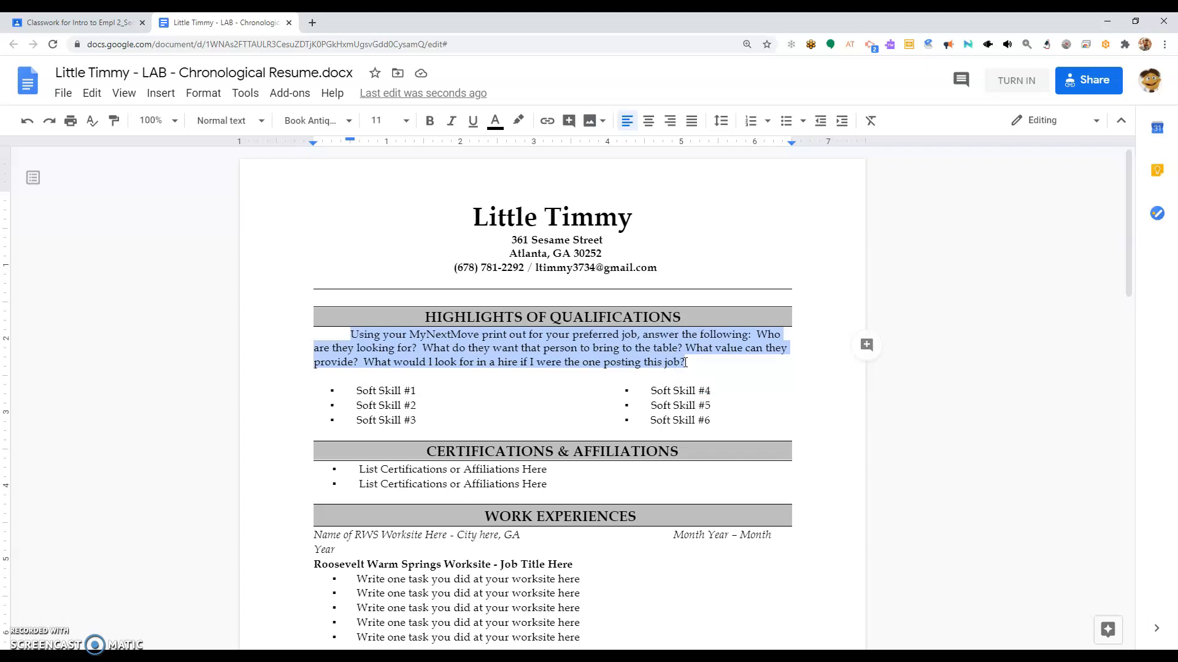
Step: Type 'Customer service certified individual...' over the instruction paragraph as the summary line
text(Cu)
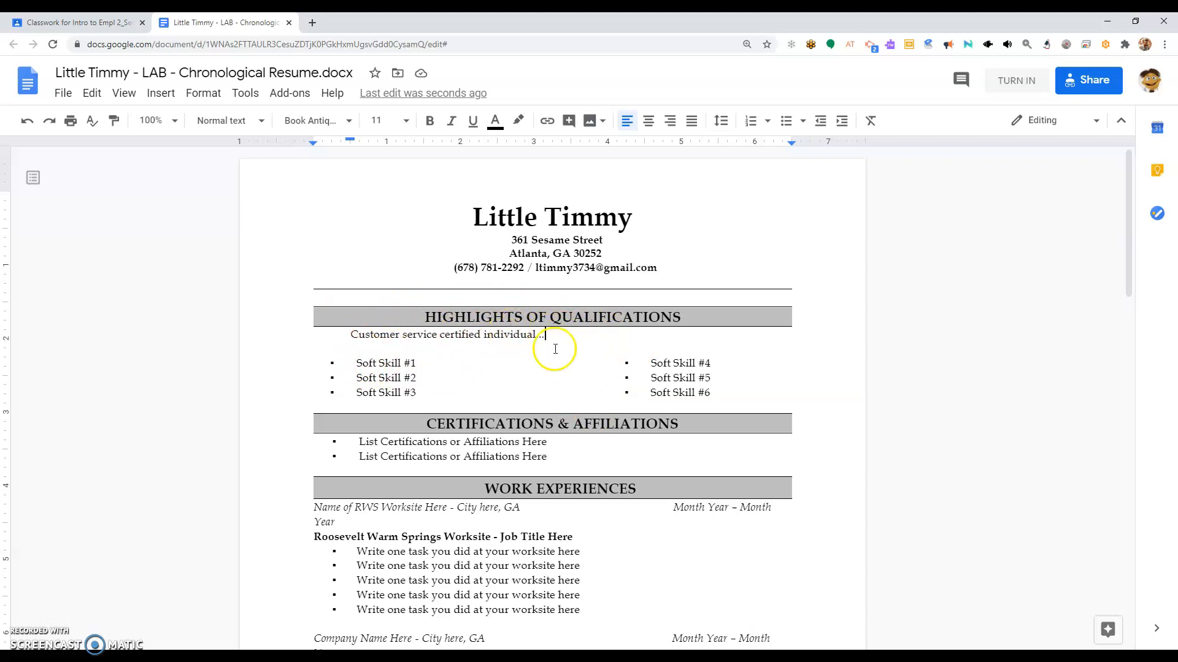
drag(348, 334, 535, 339)
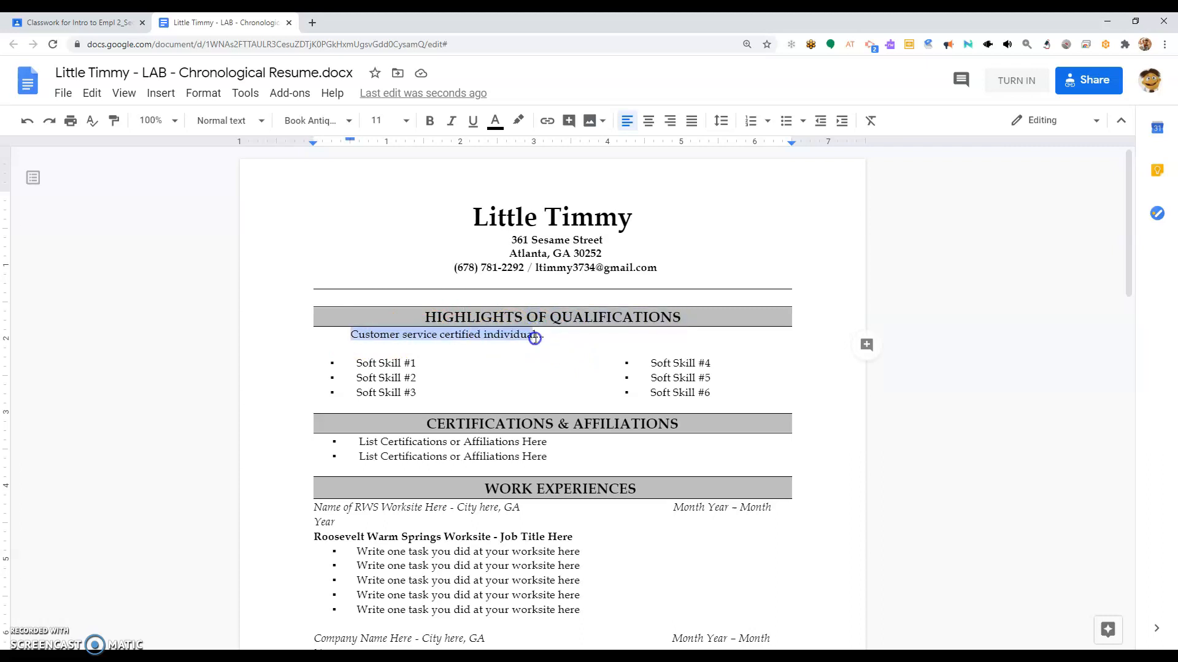
double_click(559, 346)
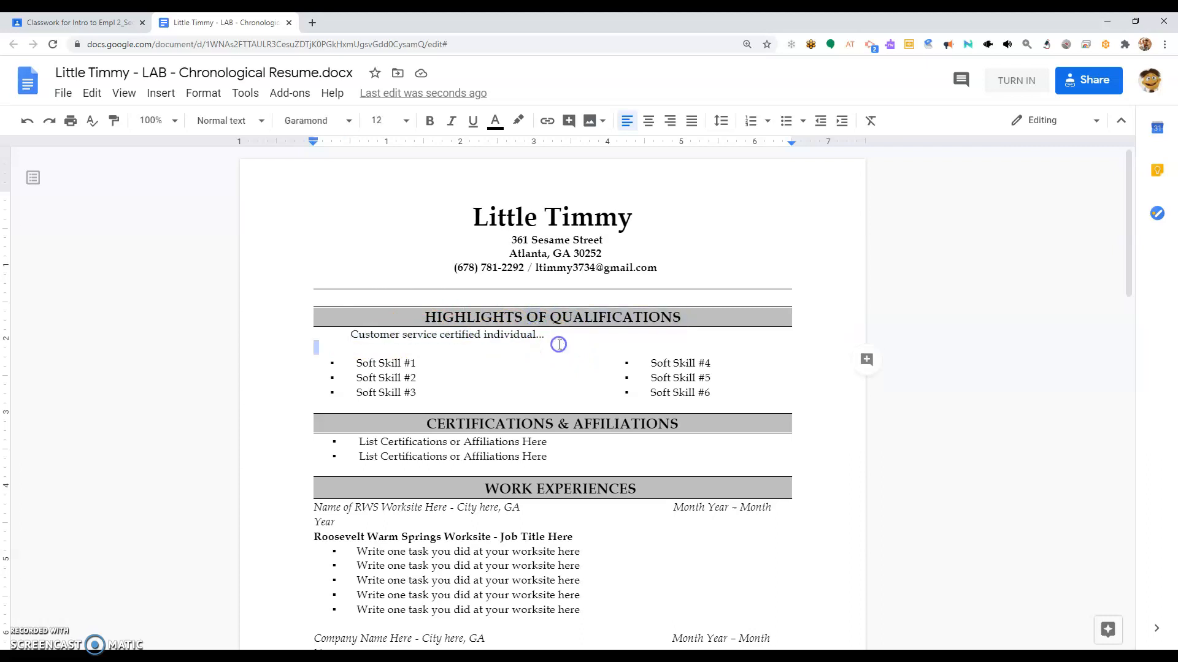
click(355, 365)
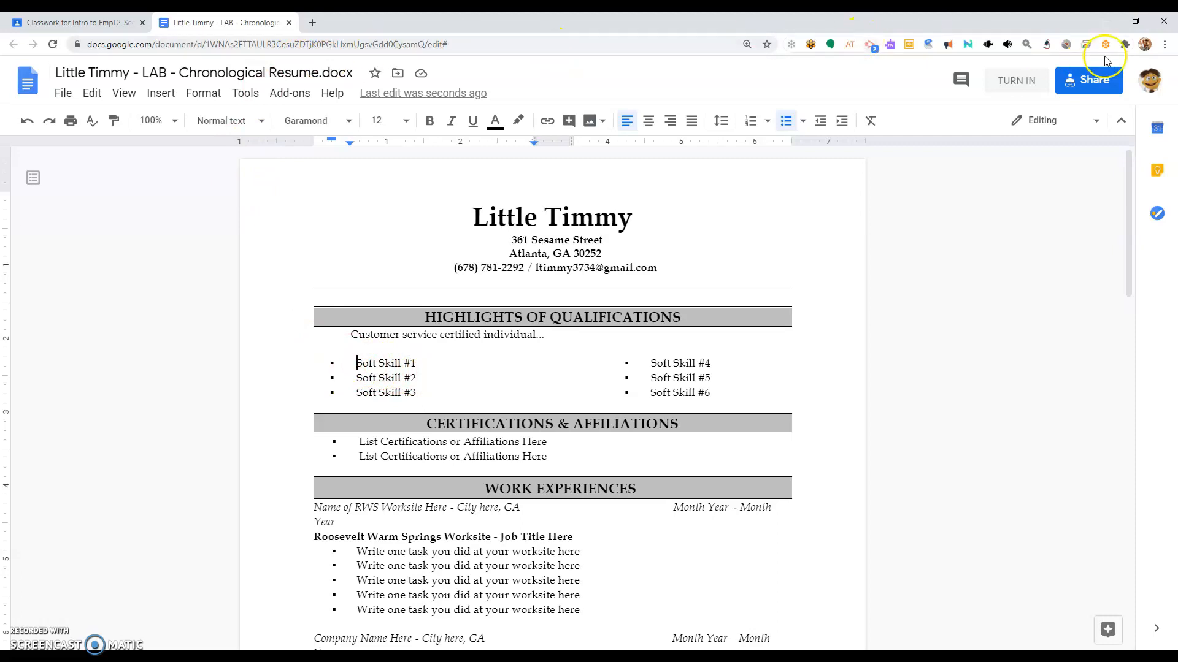
Step: Split the Classwork tab into its own window and tile it beside the resume
click(1138, 23)
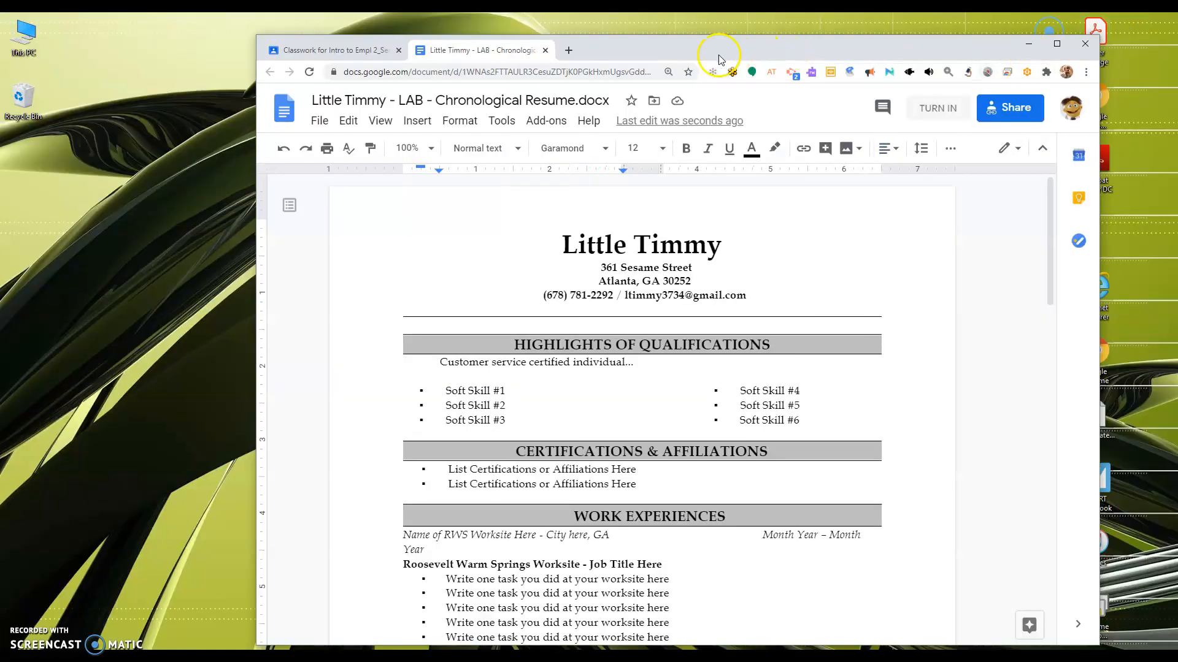
drag(600, 54, 669, 36)
drag(323, 149, 471, 166)
drag(519, 29, 61, 34)
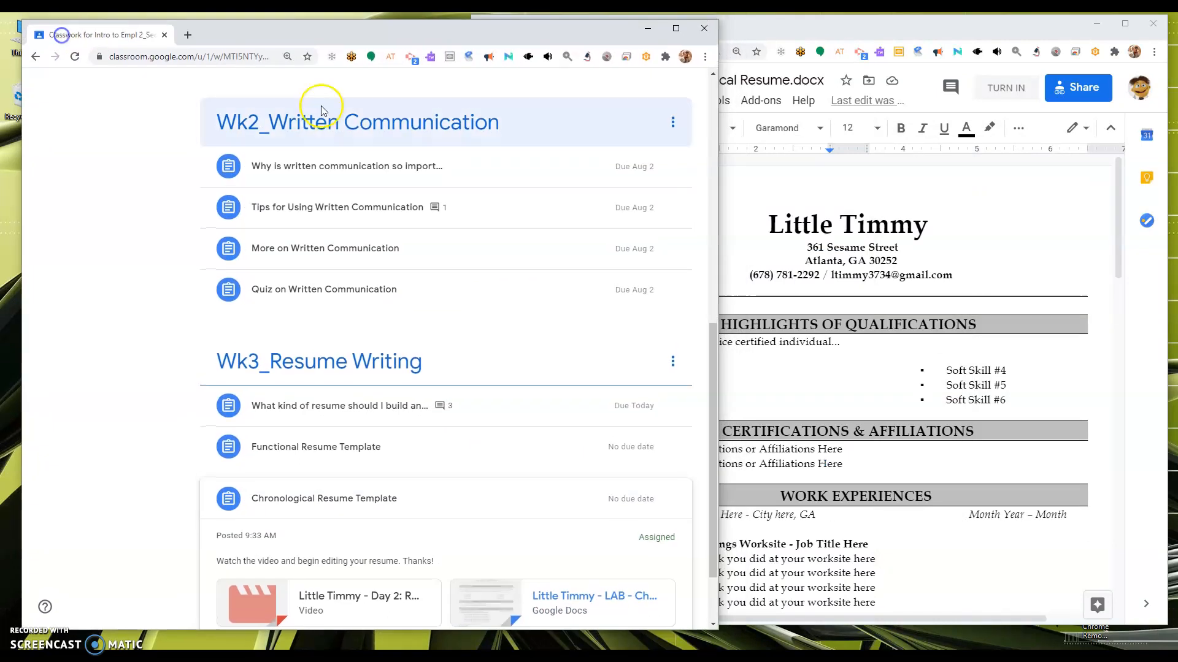
drag(715, 218, 560, 226)
click(736, 37)
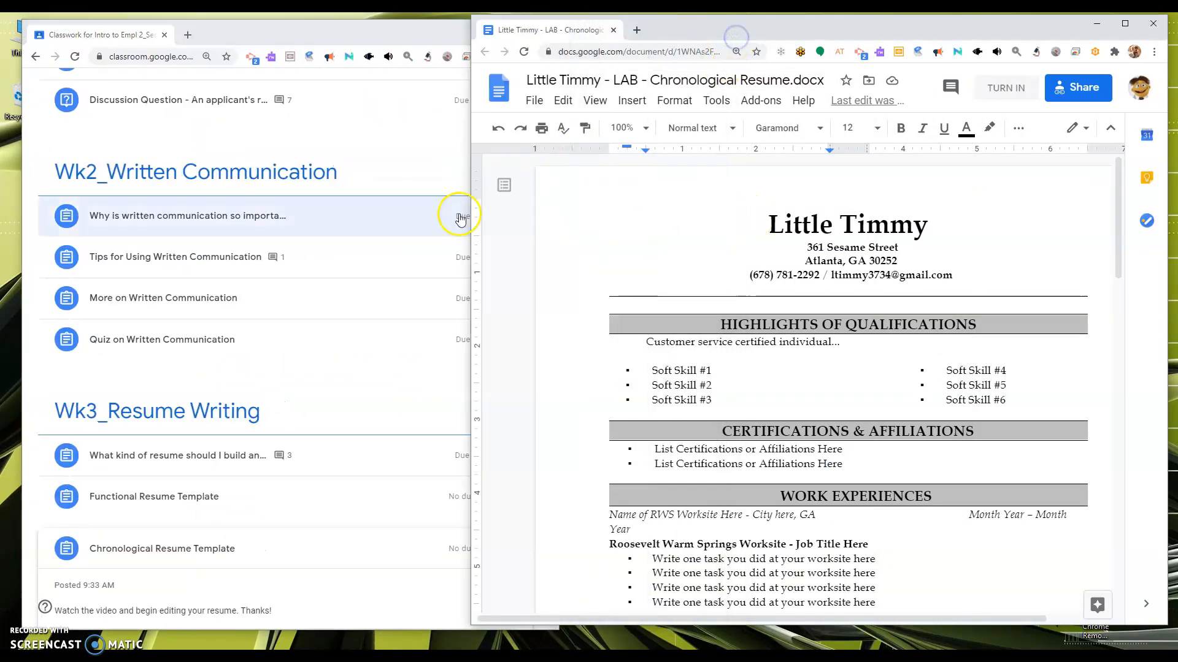
drag(471, 217, 562, 230)
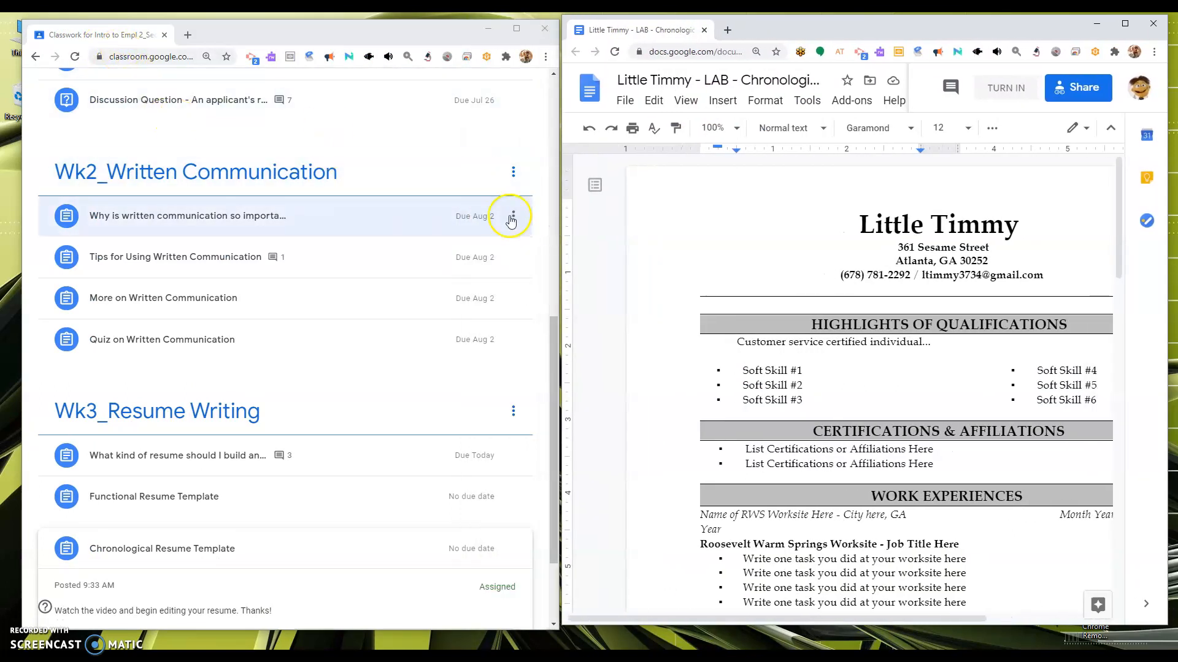
drag(552, 407, 552, 168)
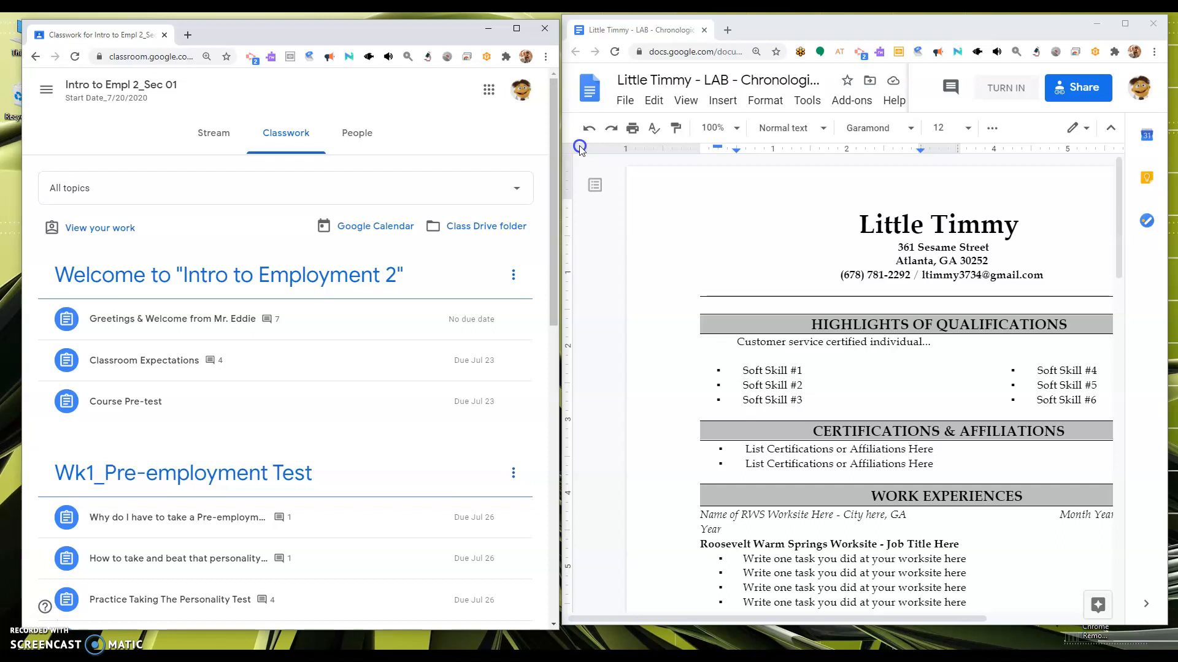
Step: Search Google Drive for 'personal' and open the personal fact sheet document
click(490, 91)
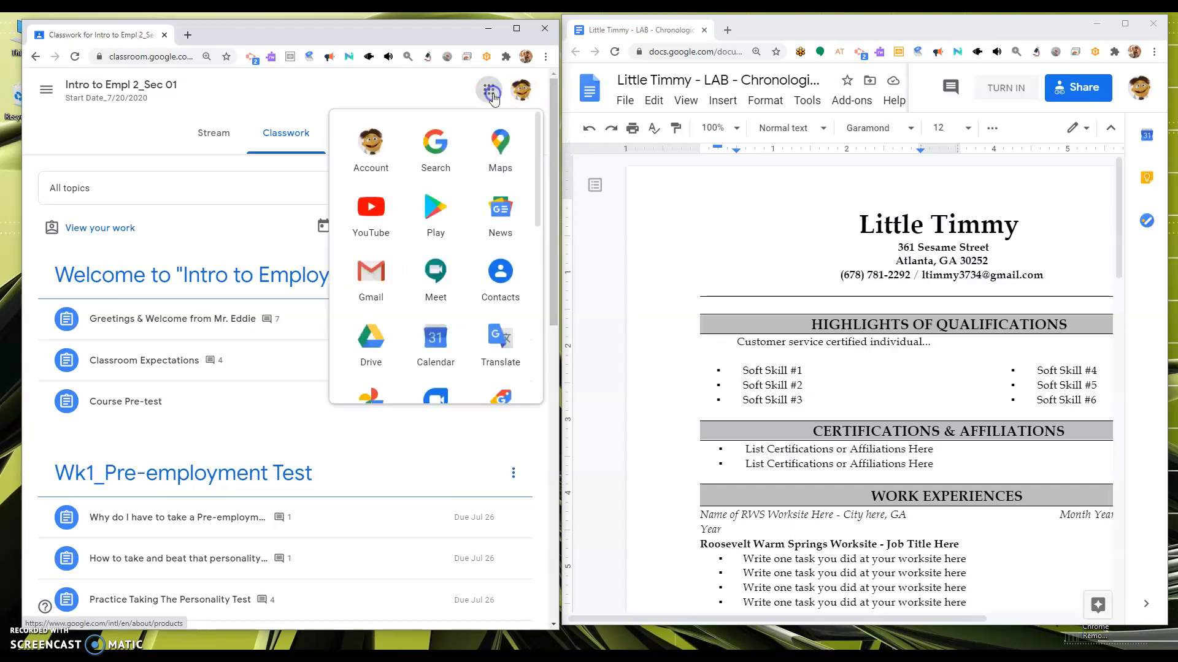
click(365, 347)
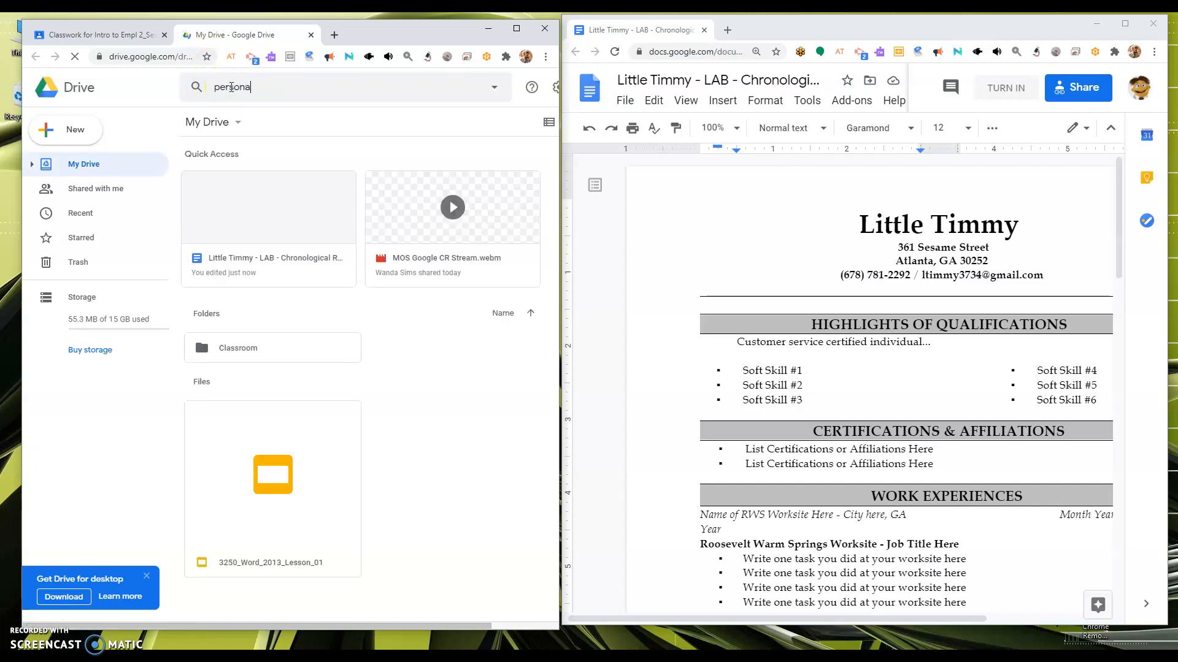
click(232, 87)
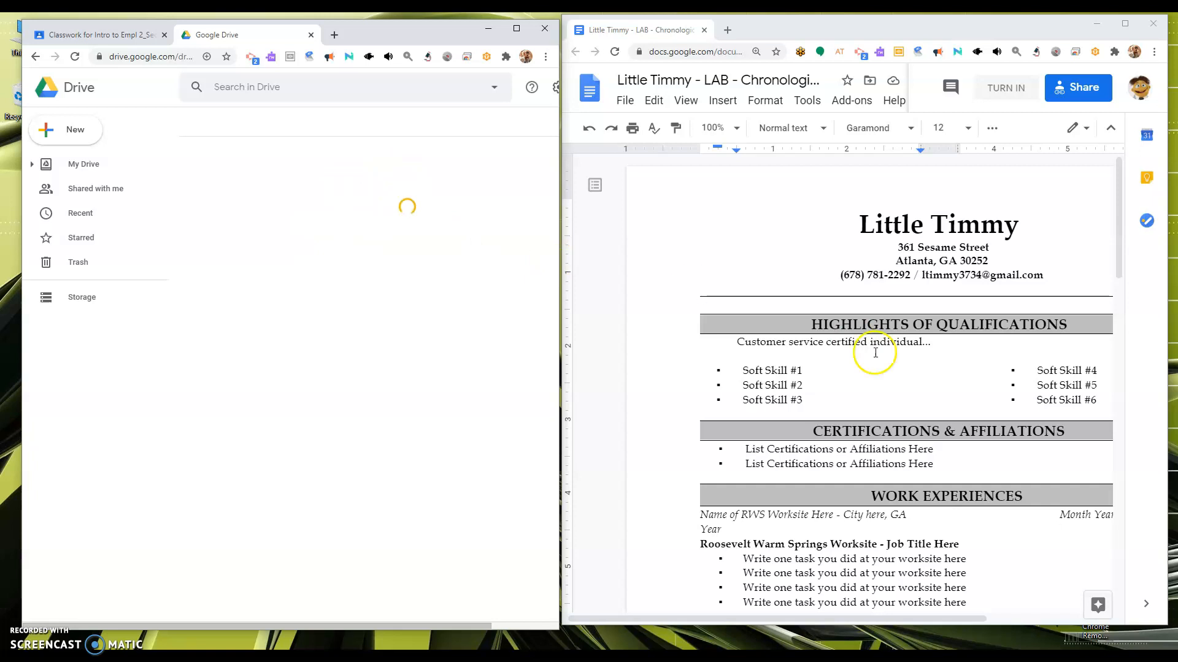
drag(779, 619, 867, 619)
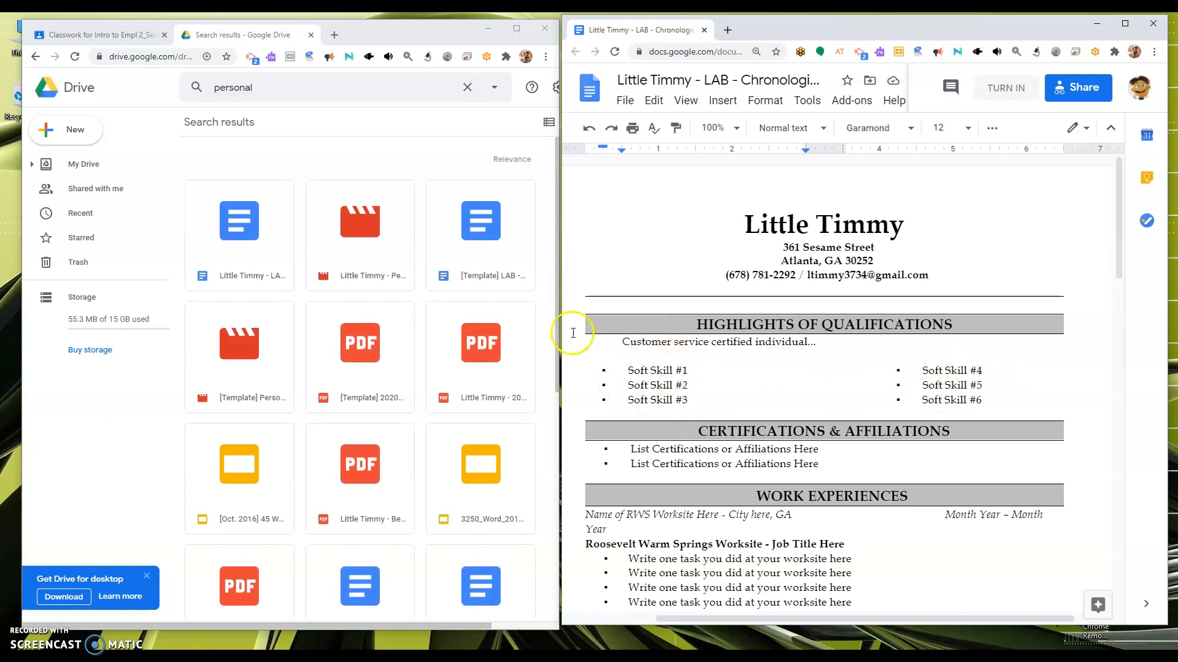
double_click(220, 275)
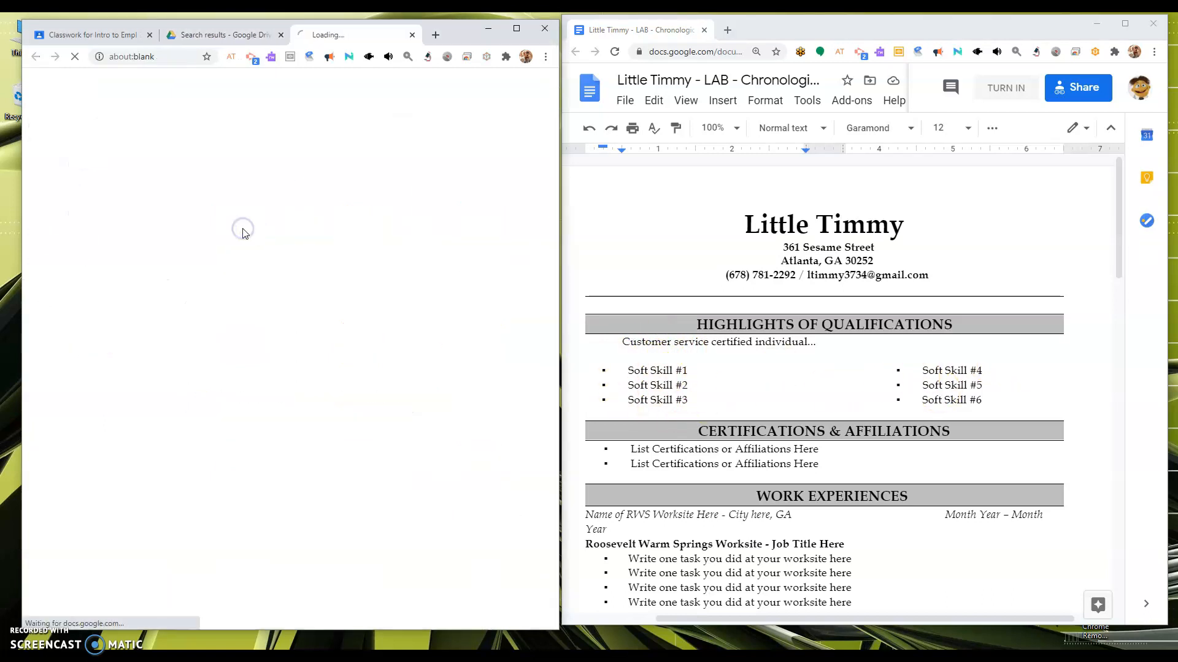